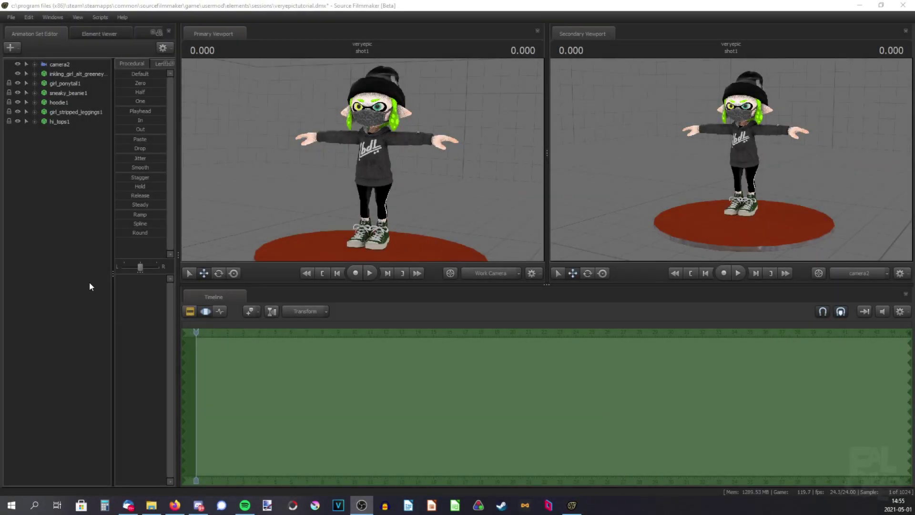
Step: Add the inkling_boy_grayeyes model to the scene, filtering the model list for 'boy'
{"action": "right_click_drag", "start_coordinate": [320, 206], "coordinate": [319, 153]}
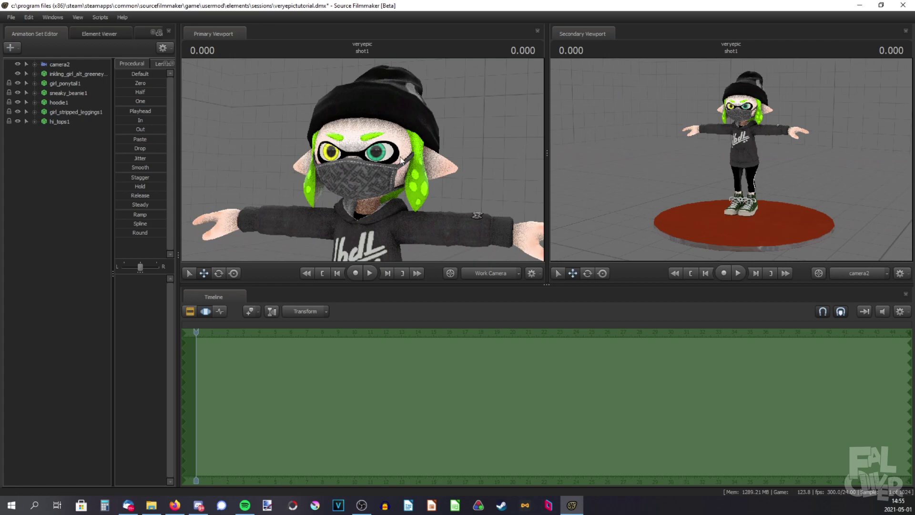
{"action": "right_click_drag", "start_coordinate": [386, 166], "coordinate": [386, 212]}
{"action": "right_click_drag", "start_coordinate": [189, 172], "coordinate": [190, 157]}
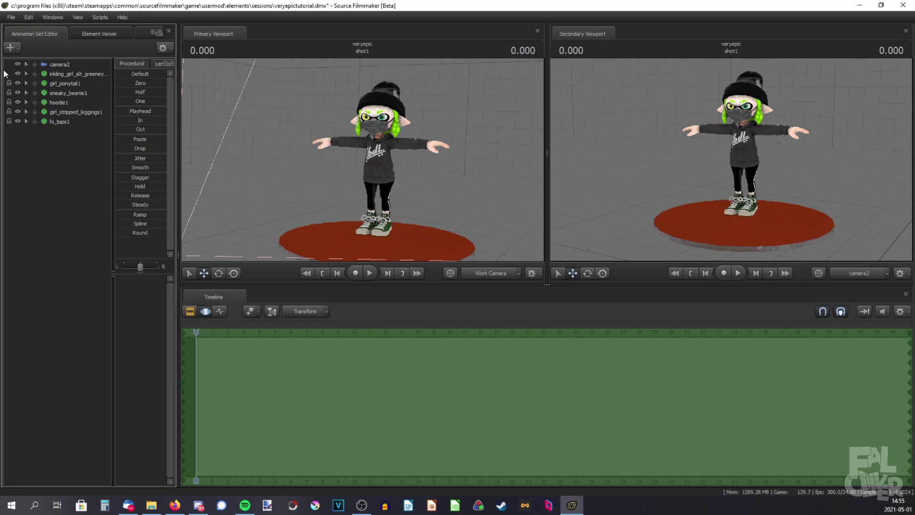
{"action": "key", "text": "ctrl+shift+a"}
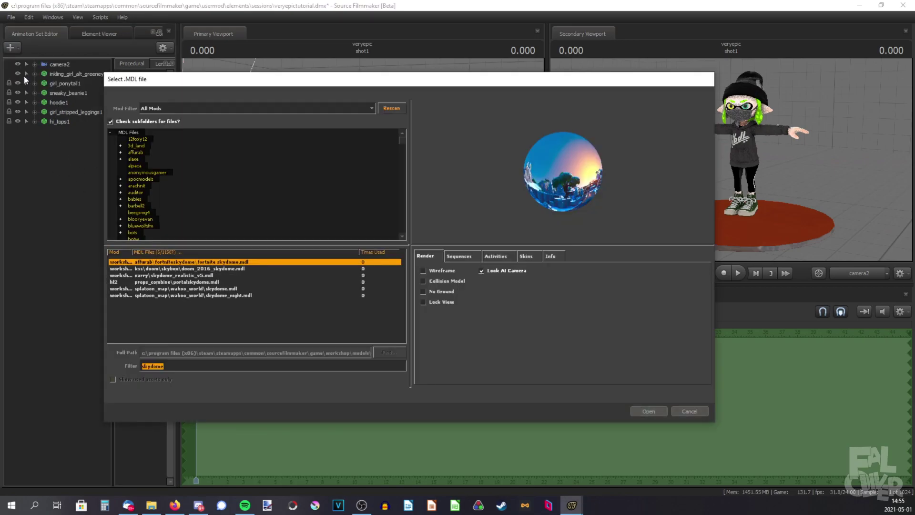
{"action": "type", "text": "boy"}
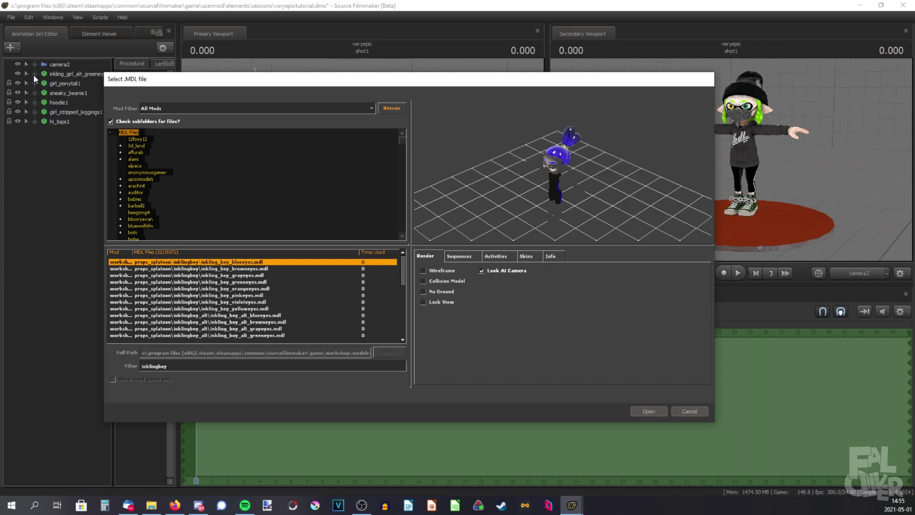
{"action": "key", "text": "Down"}
{"action": "key", "text": "Down"}
{"action": "key", "text": "Down"}
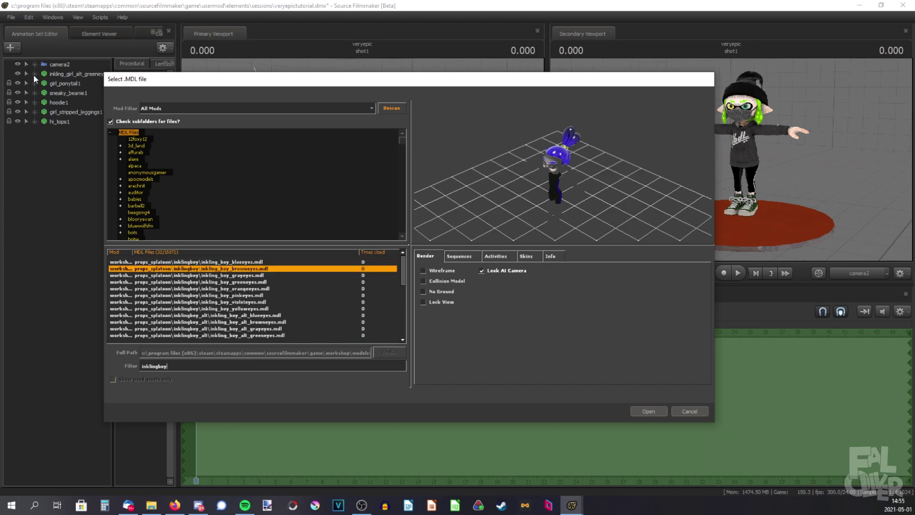
{"action": "key", "text": "Up"}
{"action": "key", "text": "Up"}
{"action": "key", "text": "Up"}
{"action": "key", "text": "Down"}
{"action": "key", "text": "Down"}
{"action": "key", "text": "Return"}
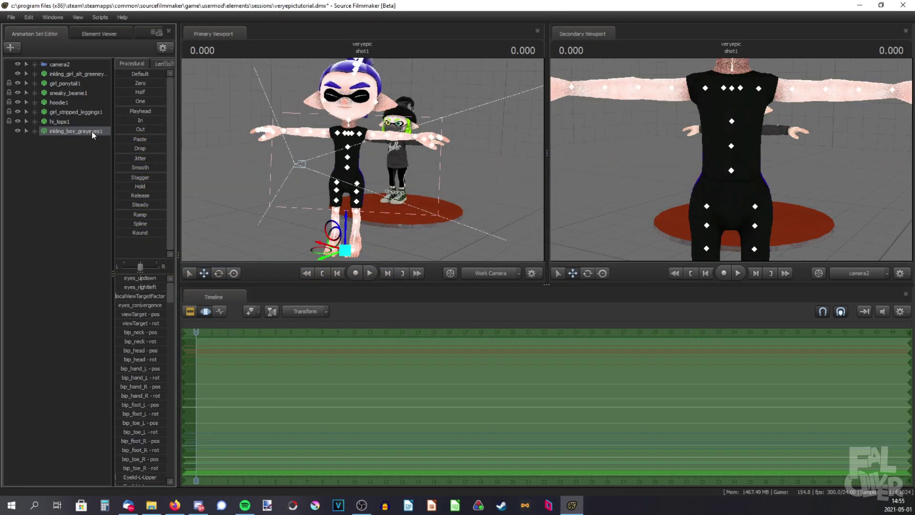
Step: Select the boy's four eyelid controls and orbit the view closer to both characters
{"action": "scroll", "coordinate": [137, 327], "scroll_direction": "down", "scroll_amount": 4}
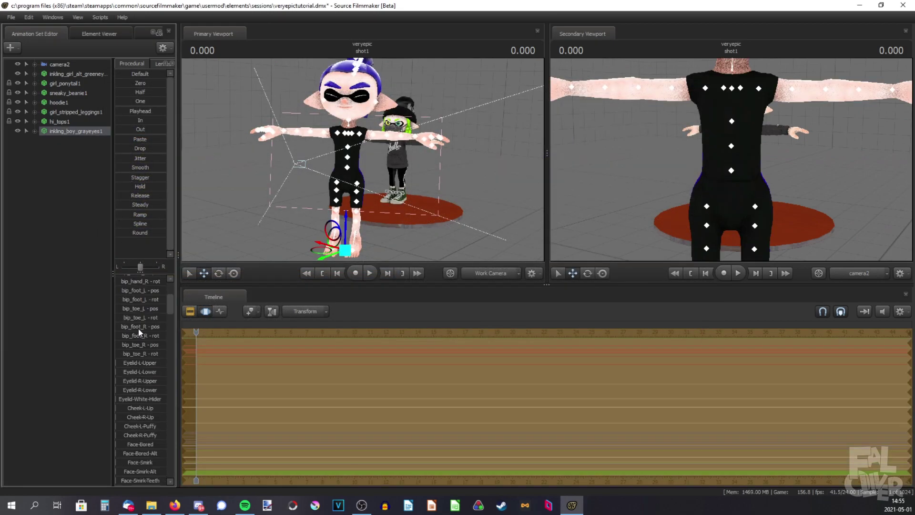
{"action": "left_click_drag", "start_coordinate": [138, 364], "coordinate": [144, 390]}
{"action": "left_click_drag", "start_coordinate": [252, 192], "coordinate": [76, 169]}
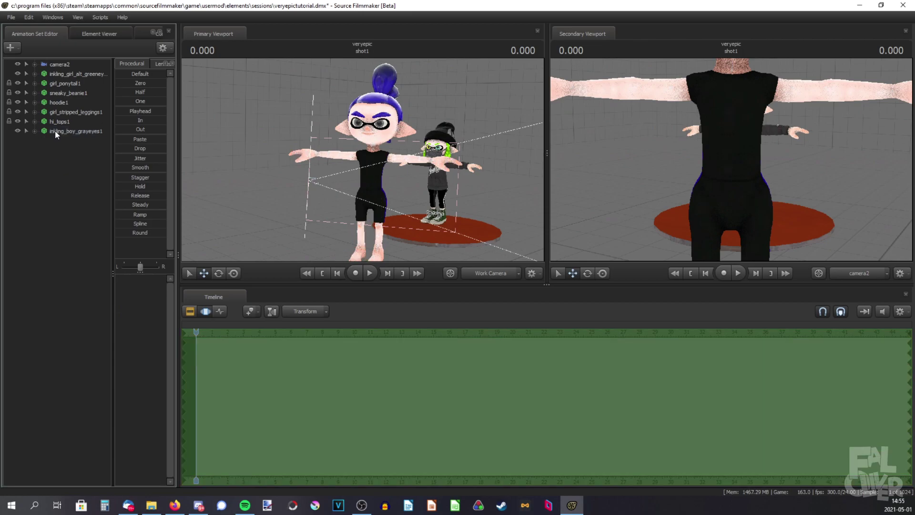
Step: Add override materials to the boy's animation set and show its model in the Element Viewer
{"action": "right_click", "coordinate": [55, 131]}
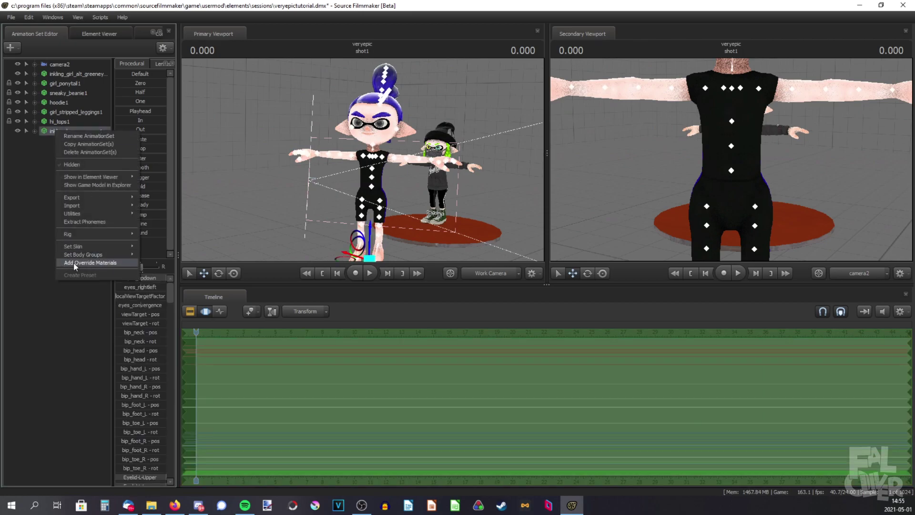
{"action": "left_click", "coordinate": [76, 262]}
{"action": "right_click", "coordinate": [53, 132]}
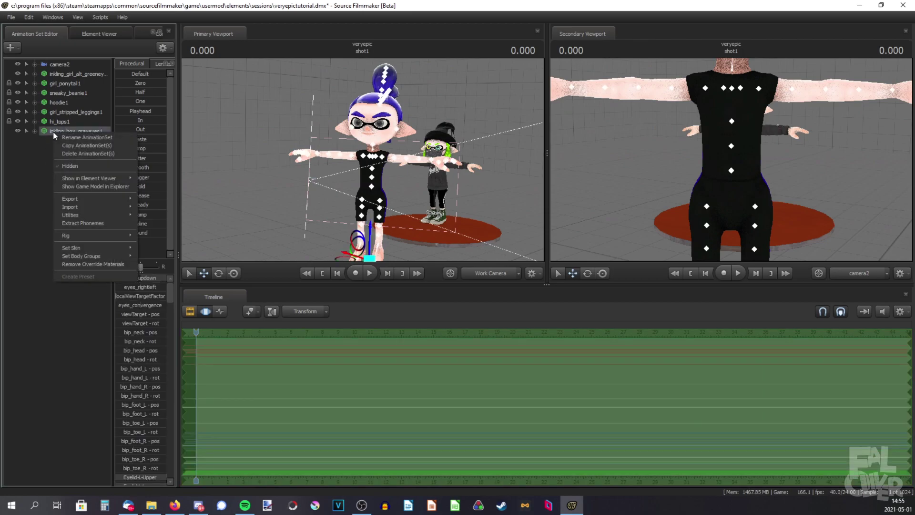
{"action": "mouse_move", "coordinate": [85, 179]}
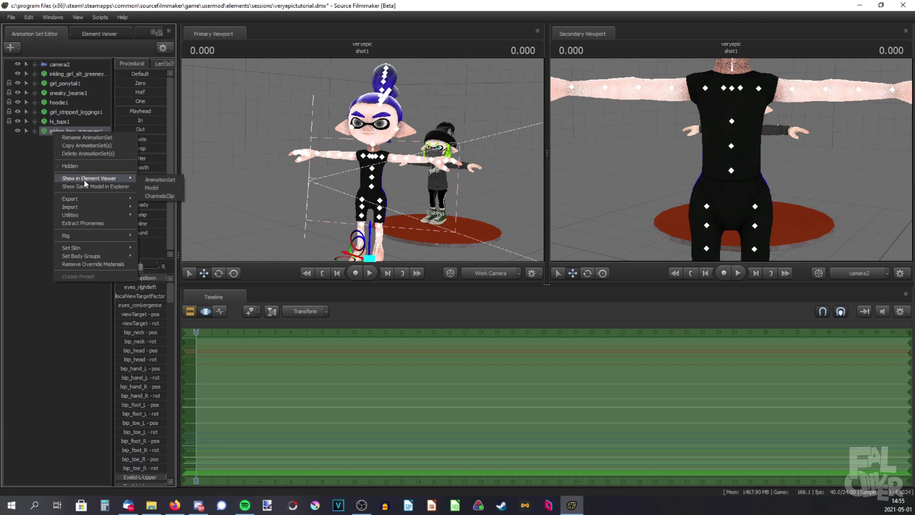
{"action": "left_click", "coordinate": [157, 187]}
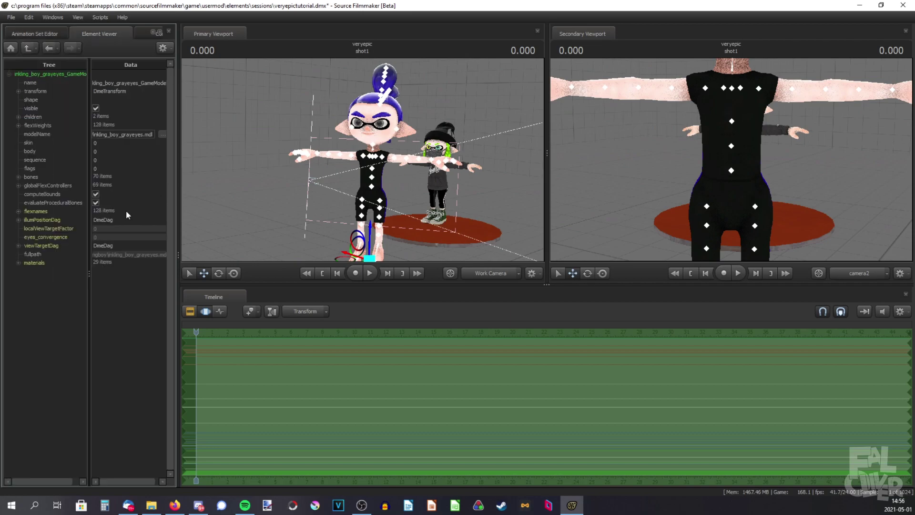
Step: Expand the model's materials, then the eyeball_l and eyeball_r entries
{"action": "left_click", "coordinate": [18, 262]}
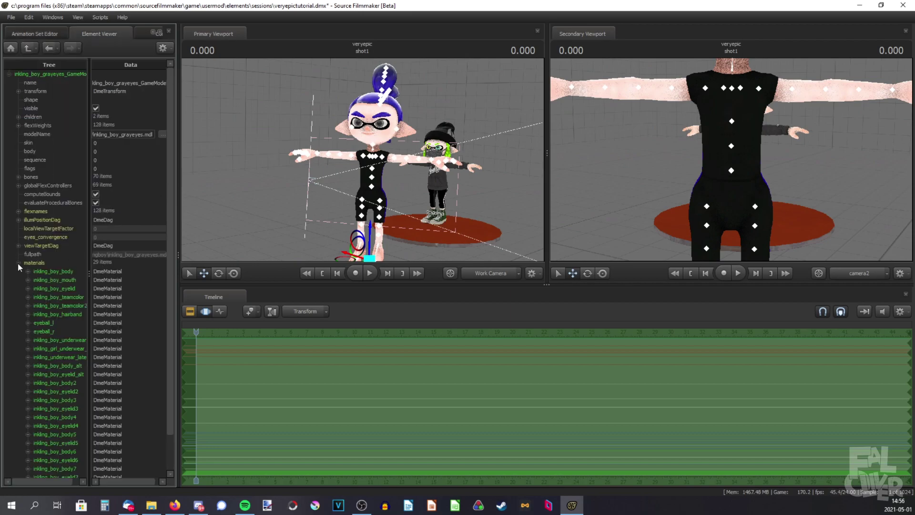
{"action": "left_click", "coordinate": [28, 324]}
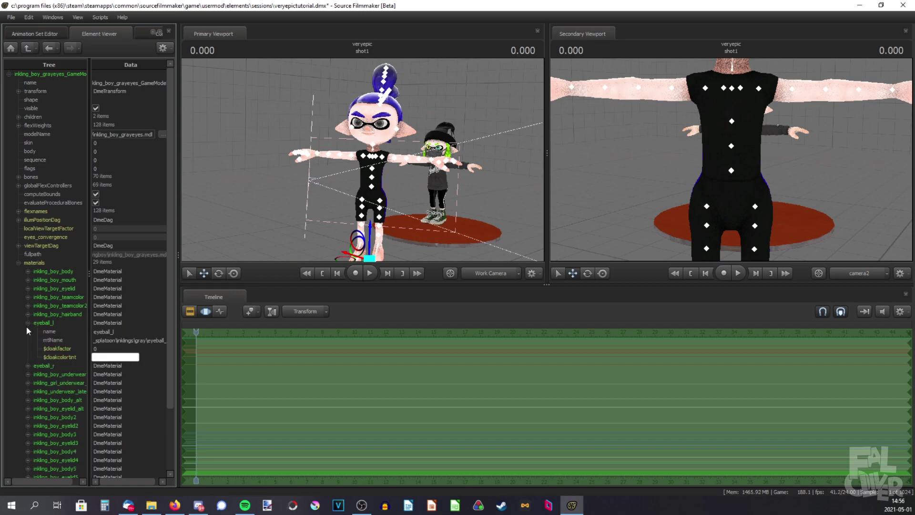
{"action": "left_click", "coordinate": [28, 366]}
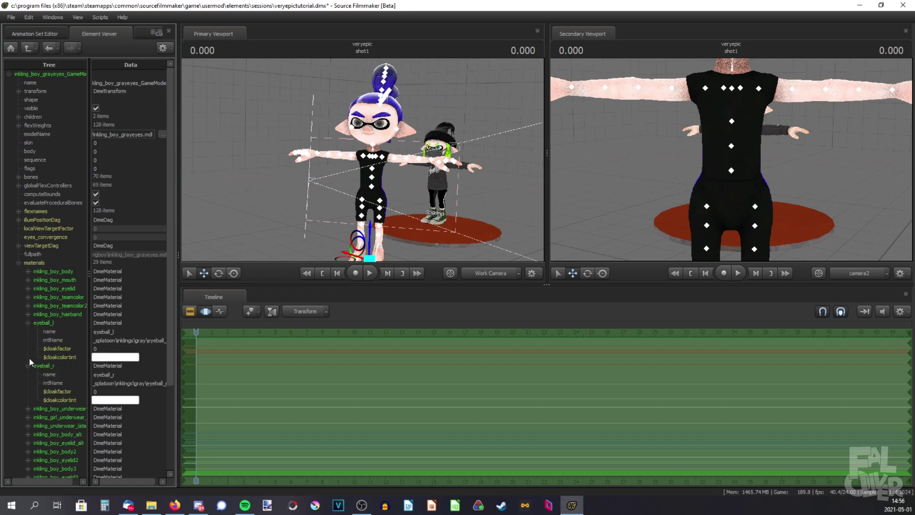
Step: Add a string attribute named $iris to the eyeball_l material
{"action": "right_click", "coordinate": [40, 322]}
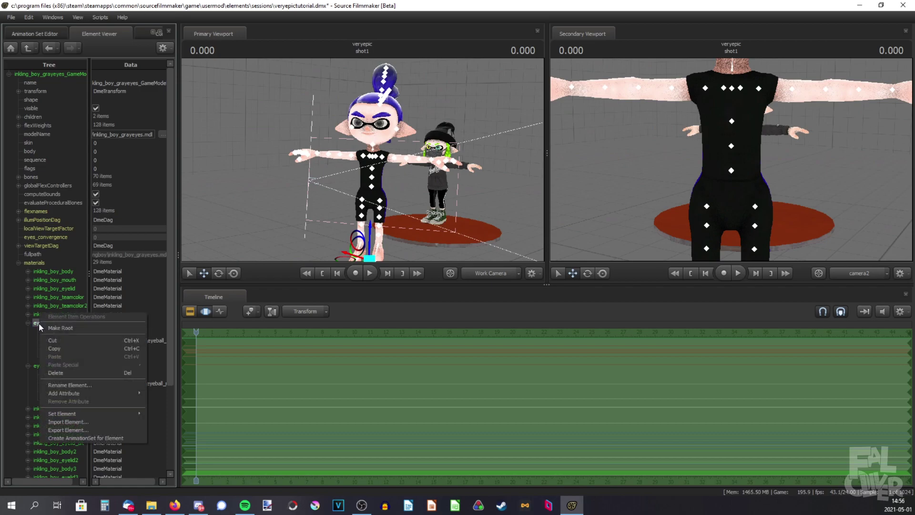
{"action": "mouse_move", "coordinate": [88, 394]}
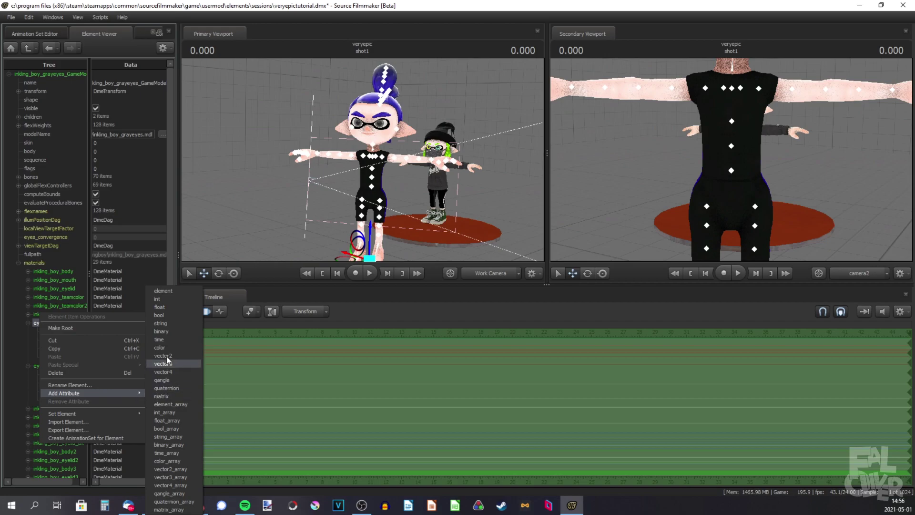
{"action": "left_click", "coordinate": [162, 323]}
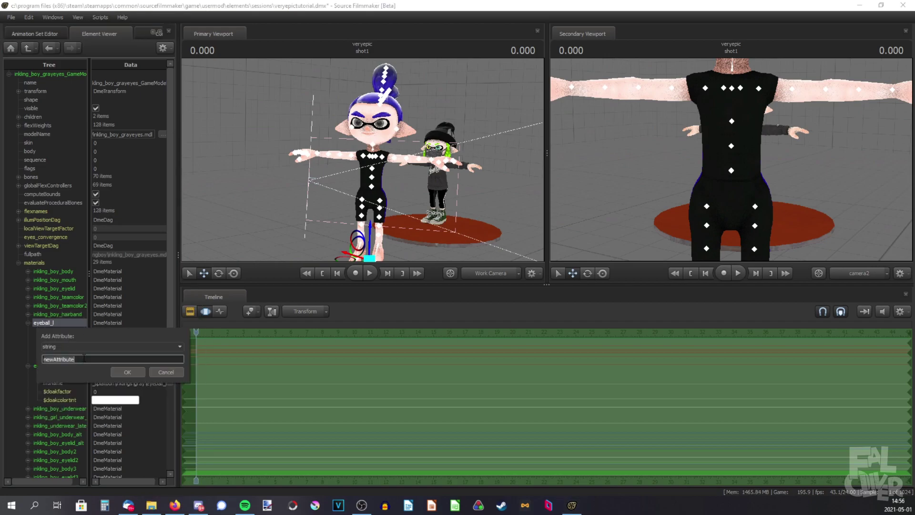
{"action": "type", "text": "$iris"}
{"action": "key", "text": "Return"}
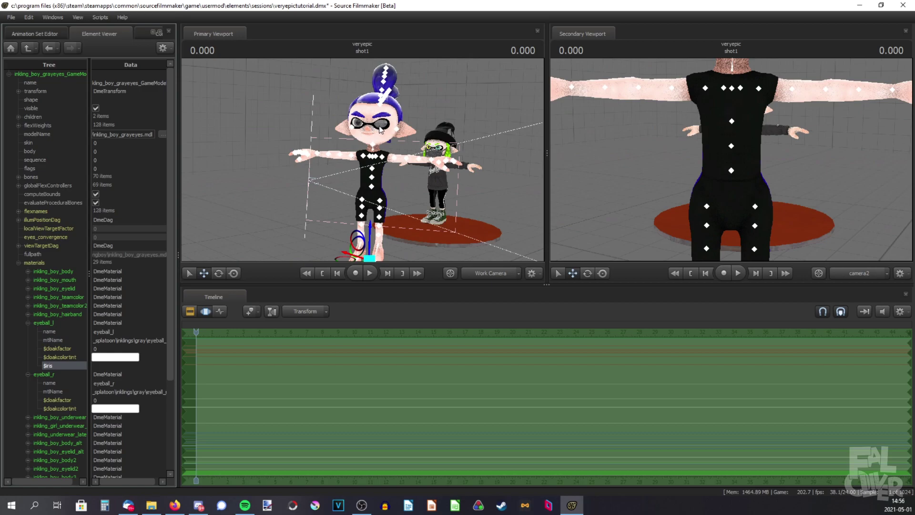
Step: Add a $iris string attribute to eyeball_r and widen the attribute tree panel
{"action": "right_click", "coordinate": [49, 374]}
{"action": "mouse_move", "coordinate": [103, 441]}
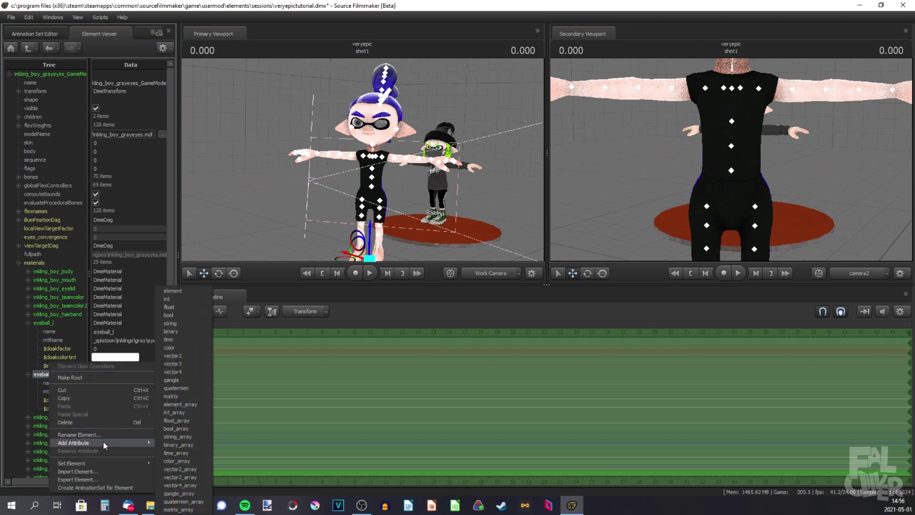
{"action": "left_click", "coordinate": [170, 323]}
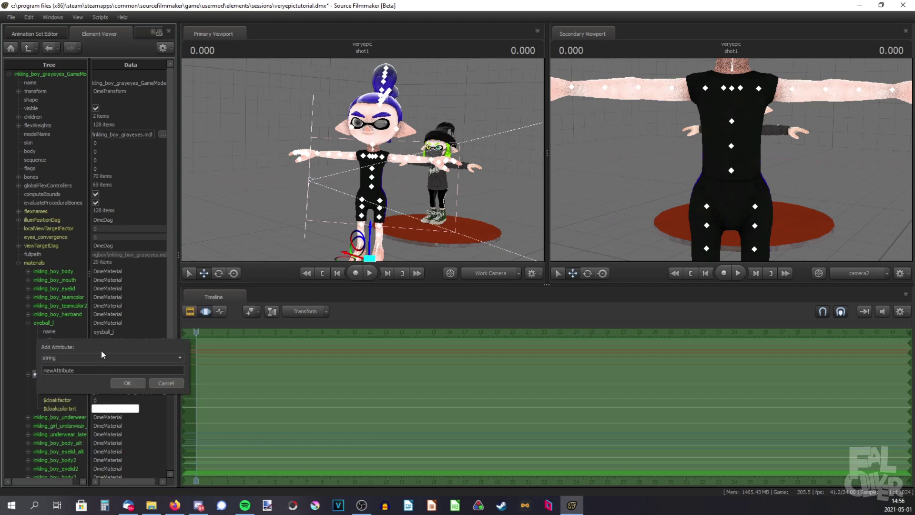
{"action": "type", "text": "$iris"}
{"action": "key", "text": "Return"}
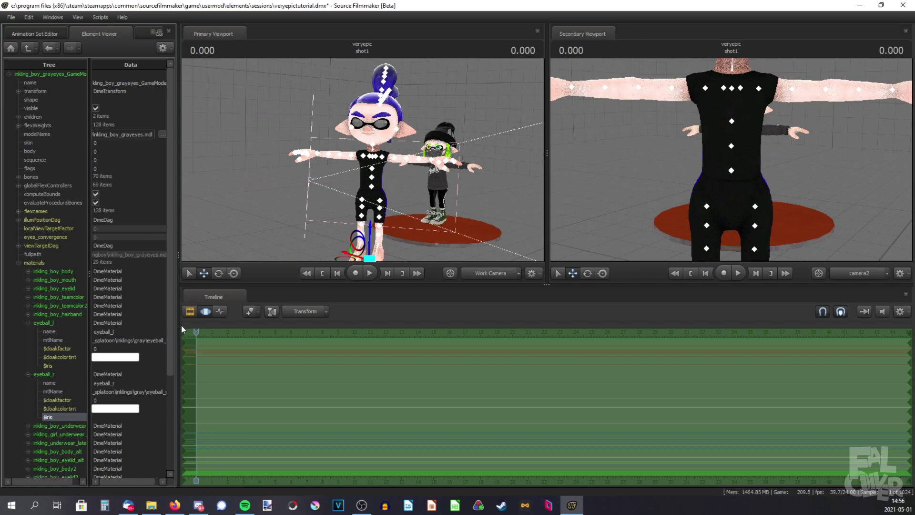
{"action": "left_click_drag", "start_coordinate": [178, 327], "coordinate": [251, 320]}
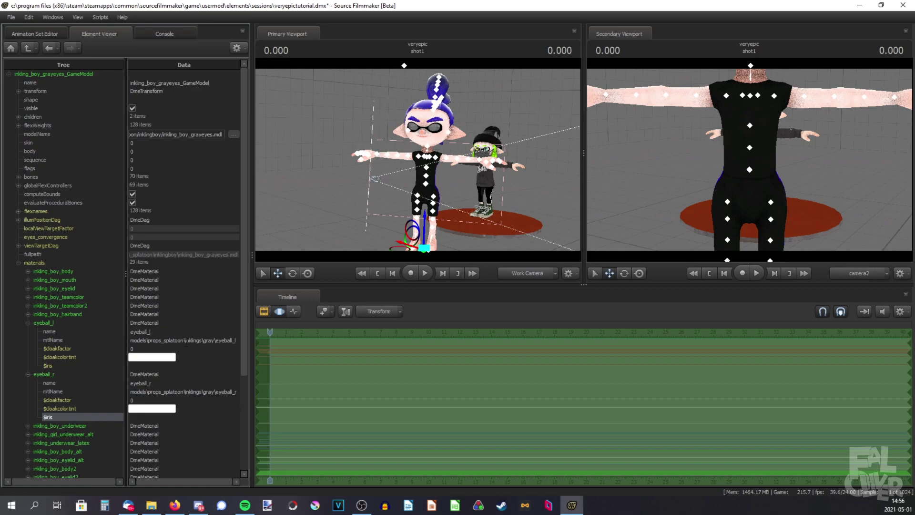
Step: Set eyeball_l's $iris to models\props_splatoon\inklings\inkling_eye_yellow using the copied material path
{"action": "left_click_drag", "start_coordinate": [204, 340], "coordinate": [233, 342]}
{"action": "left_click", "coordinate": [228, 342]}
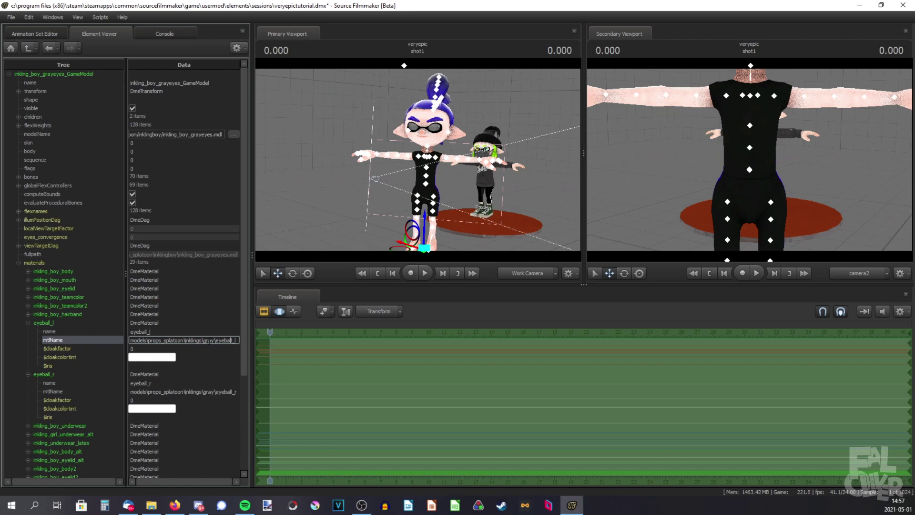
{"action": "left_click", "coordinate": [183, 366]}
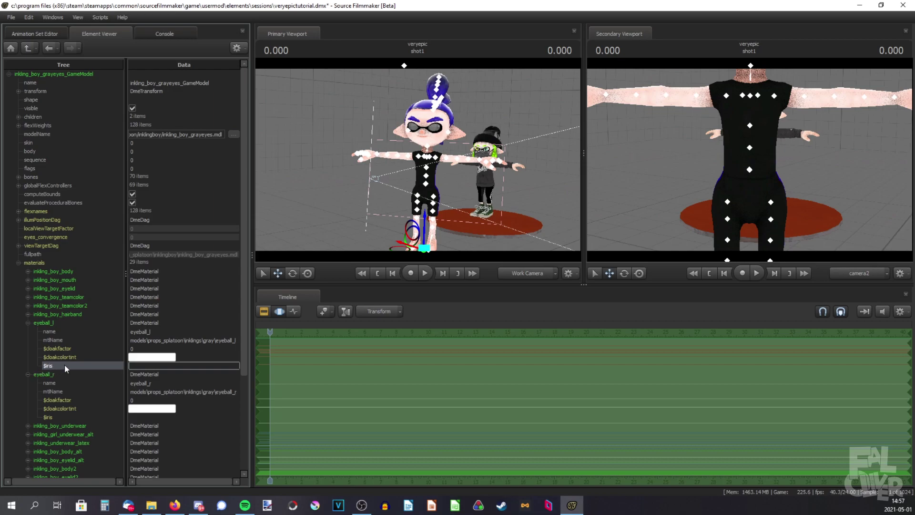
{"action": "type", "text": "models\\props_splatoon\\inklings\\gray\\eyeball_l"}
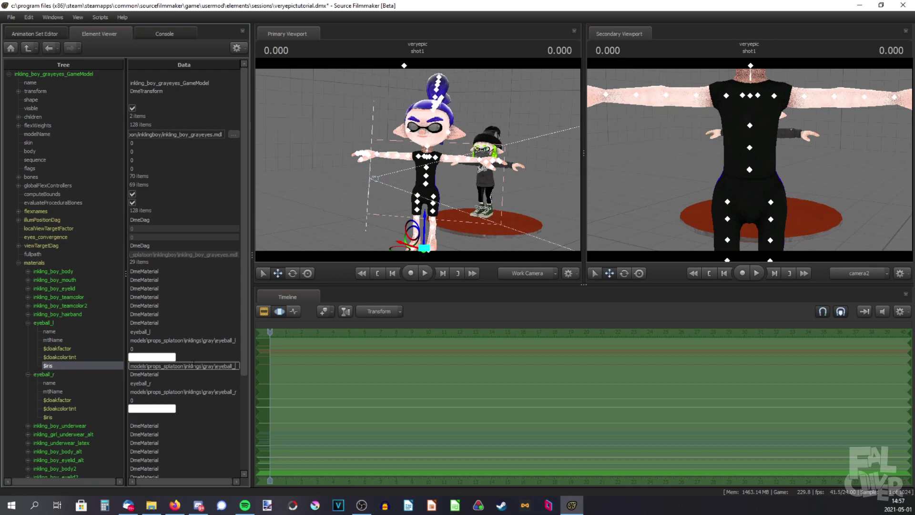
{"action": "key", "text": "BackSpace"}
{"action": "key", "text": "BackSpace"}
{"action": "key", "text": "BackSpace"}
{"action": "key", "text": "BackSpace"}
{"action": "key", "text": "BackSpace"}
{"action": "key", "text": "BackSpace"}
{"action": "key", "text": "BackSpace"}
{"action": "key", "text": "BackSpace"}
{"action": "key", "text": "BackSpace"}
{"action": "type", "text": "eye_yellow"}
{"action": "key", "text": "Return"}
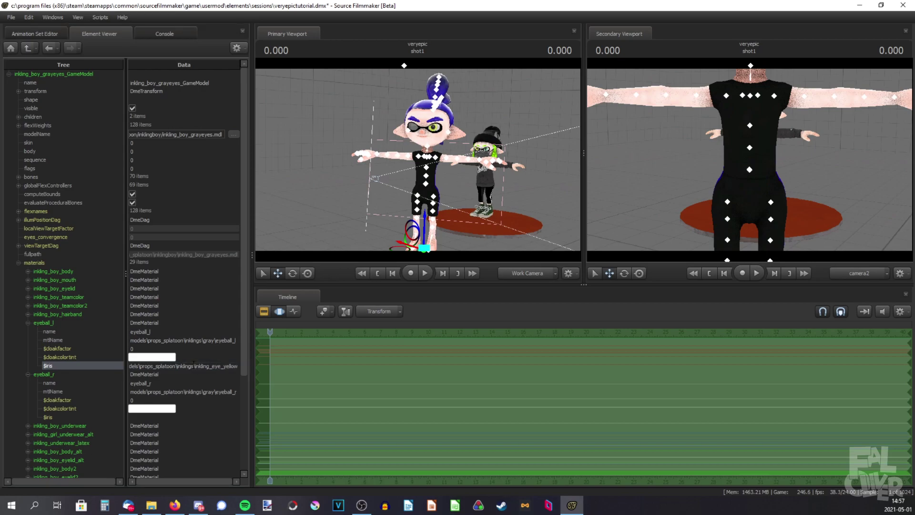
Step: Paste the eye texture path into eyeball_r's $iris and change it to inkling_eye_blue
{"action": "left_click", "coordinate": [224, 366]}
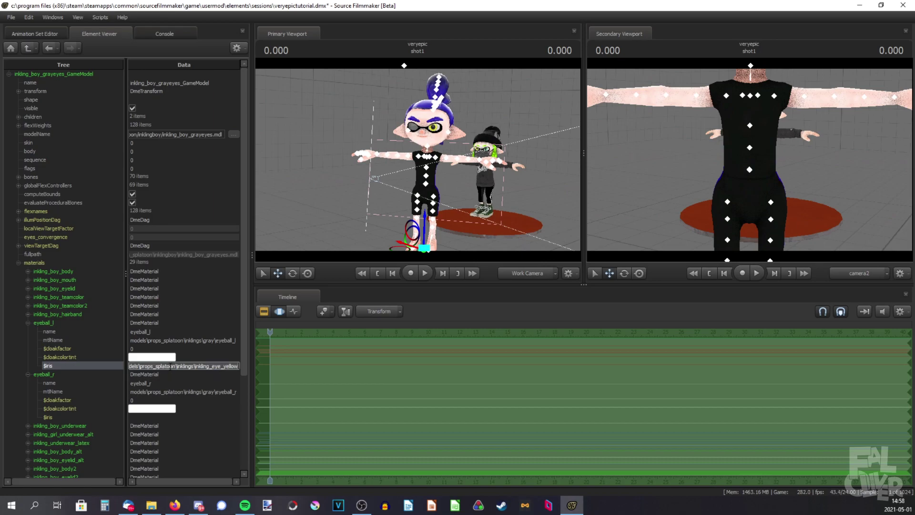
{"action": "left_click", "coordinate": [141, 417]}
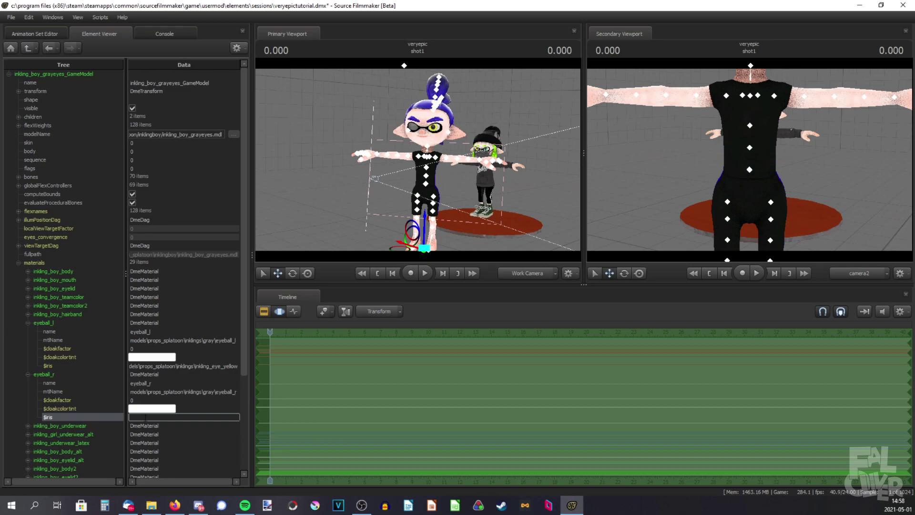
{"action": "type", "text": "models\\props_splatoon\\inklings\\inkling_eye_yellow"}
{"action": "key", "text": "Return"}
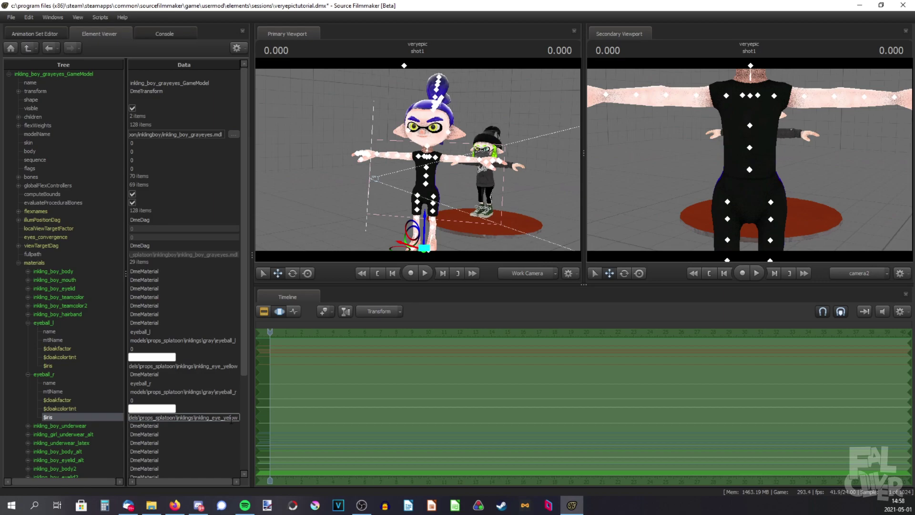
{"action": "key", "text": "BackSpace"}
{"action": "key", "text": "BackSpace"}
{"action": "key", "text": "BackSpace"}
{"action": "key", "text": "BackSpace"}
{"action": "key", "text": "BackSpace"}
{"action": "type", "text": "blue"}
{"action": "key", "text": "Return"}
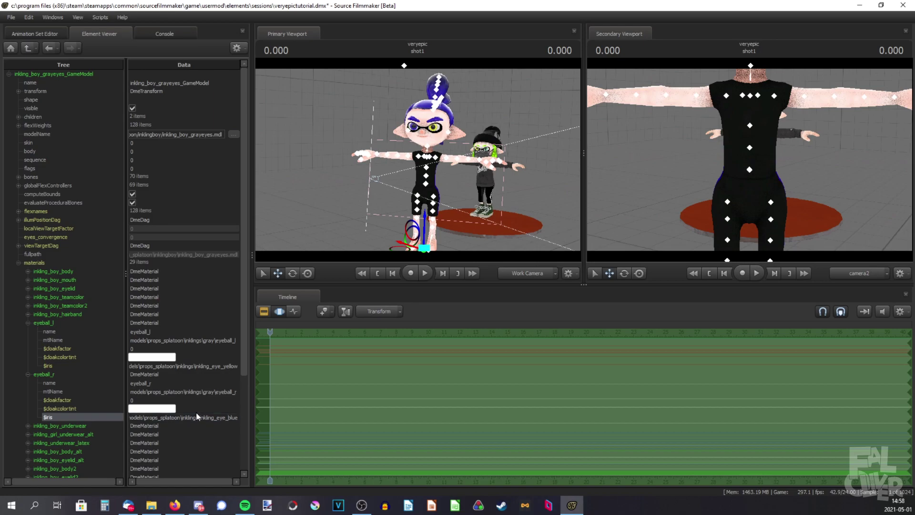
Step: Change eyeball_r's $iris ending to inkling_eye_pink
{"action": "left_click", "coordinate": [197, 417]}
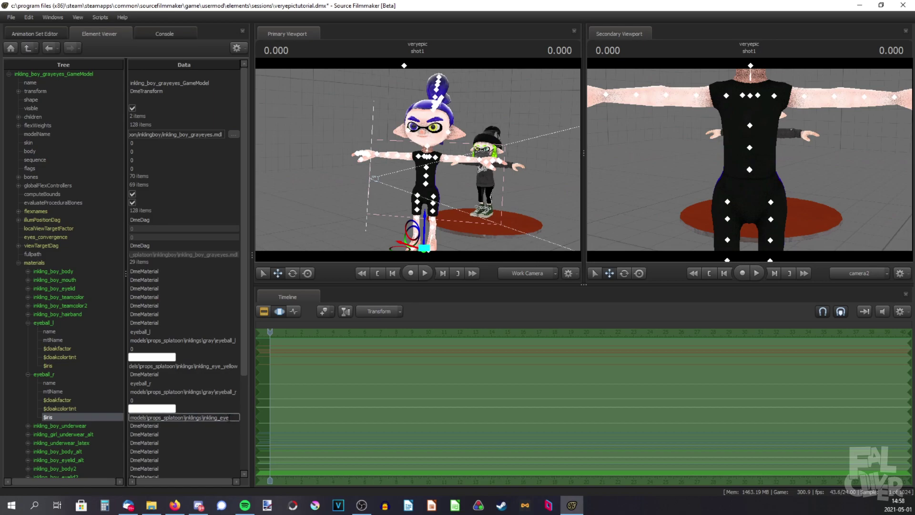
{"action": "type", "text": "n\\ink"}
{"action": "key", "text": "Return"}
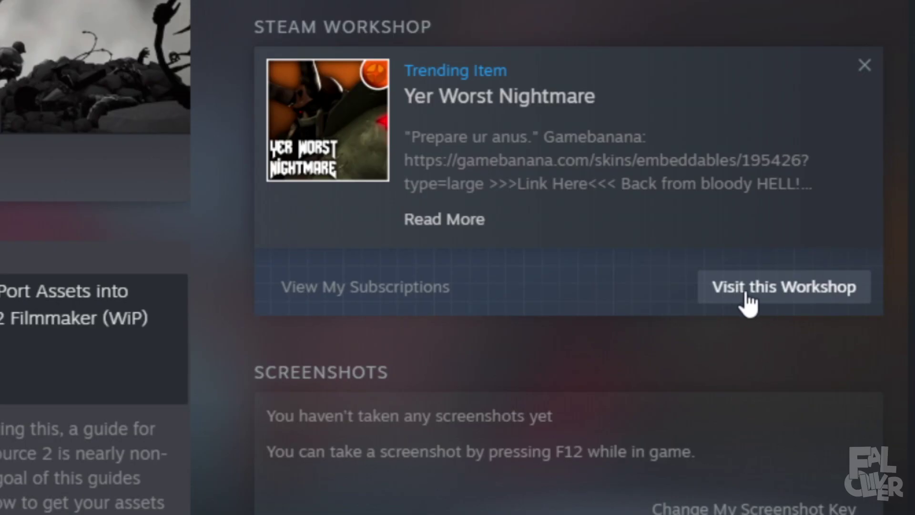
Step: Search the Source Filmmaker Workshop for 'splatoon eyes' and open the Splatoon eyes + eyelids pack
{"action": "left_click", "coordinate": [769, 307]}
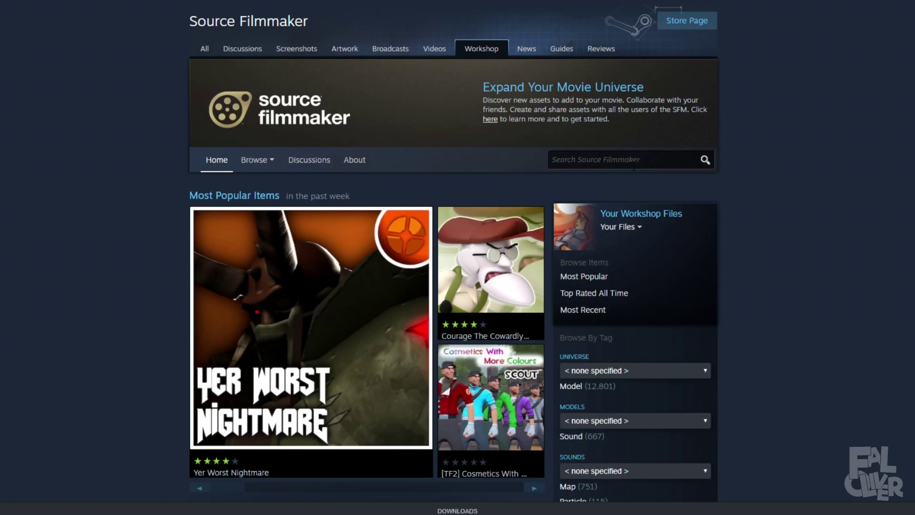
{"action": "left_click", "coordinate": [633, 161]}
{"action": "type", "text": "sp"}
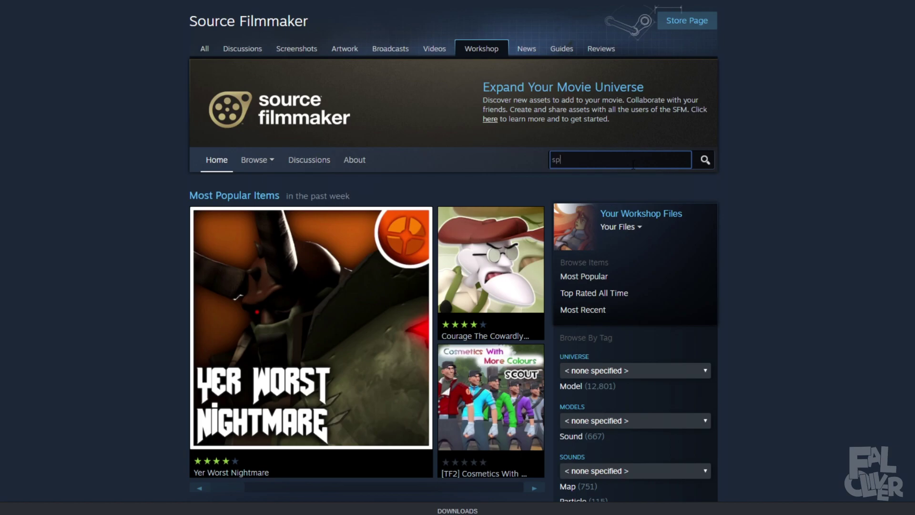
{"action": "type", "text": "latoon eyes"}
{"action": "key", "text": "Return"}
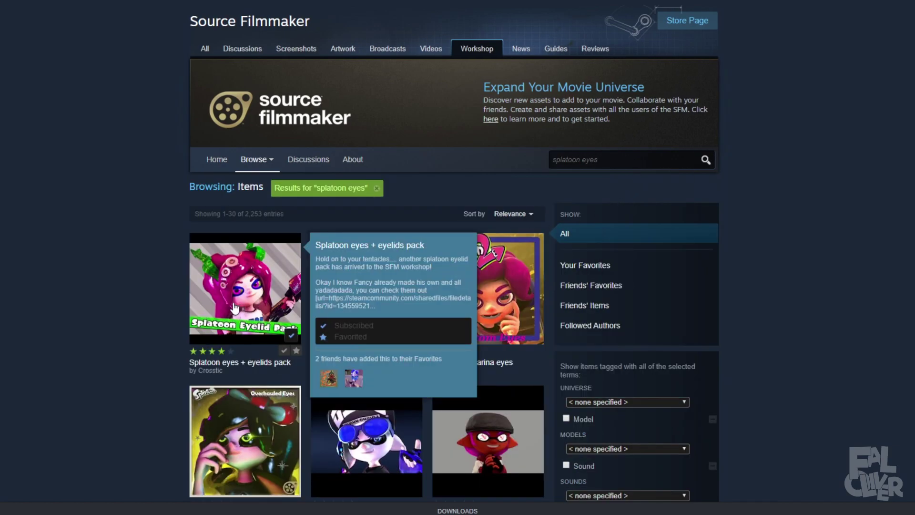
{"action": "left_click", "coordinate": [286, 300]}
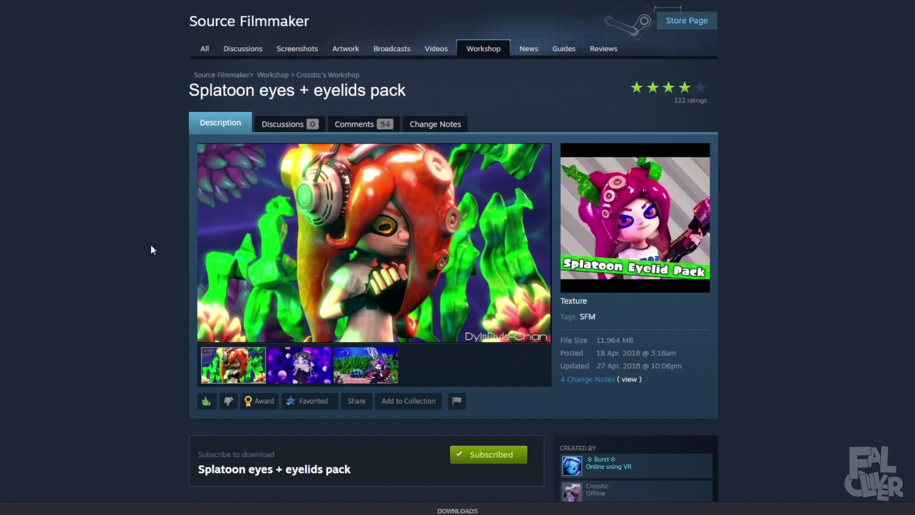
Step: Find the pack's Includes list and copy the Crossy\Octarian eyes\purple.vtf path
{"action": "scroll", "coordinate": [270, 230], "scroll_direction": "down", "scroll_amount": 8}
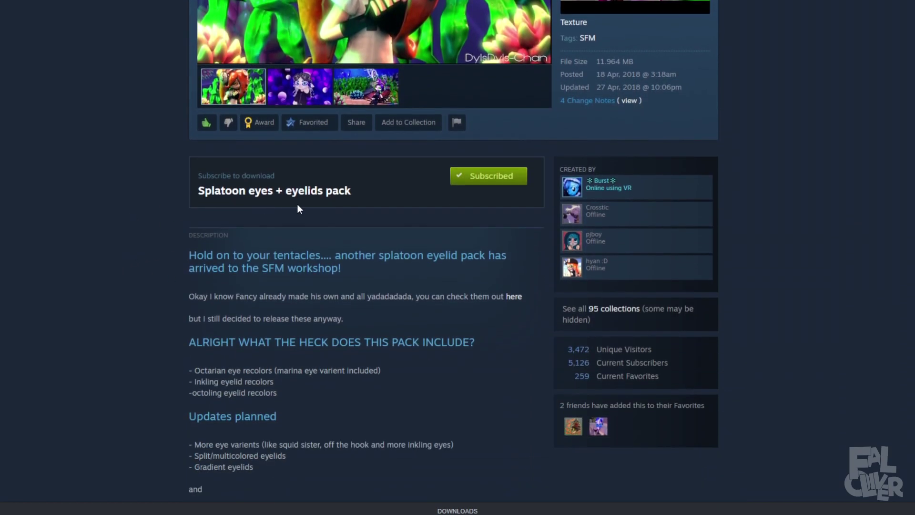
{"action": "scroll", "coordinate": [284, 205], "scroll_direction": "down", "scroll_amount": 3}
{"action": "scroll", "coordinate": [230, 221], "scroll_direction": "up", "scroll_amount": 9}
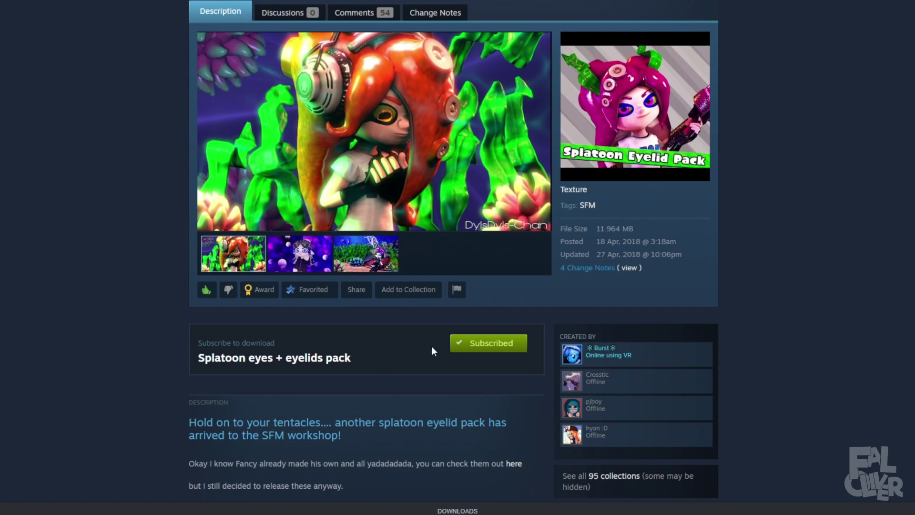
{"action": "scroll", "coordinate": [445, 338], "scroll_direction": "down", "scroll_amount": 9}
{"action": "scroll", "coordinate": [128, 228], "scroll_direction": "down", "scroll_amount": 4}
{"action": "scroll", "coordinate": [133, 238], "scroll_direction": "down", "scroll_amount": 8}
{"action": "scroll", "coordinate": [286, 181], "scroll_direction": "up", "scroll_amount": 5}
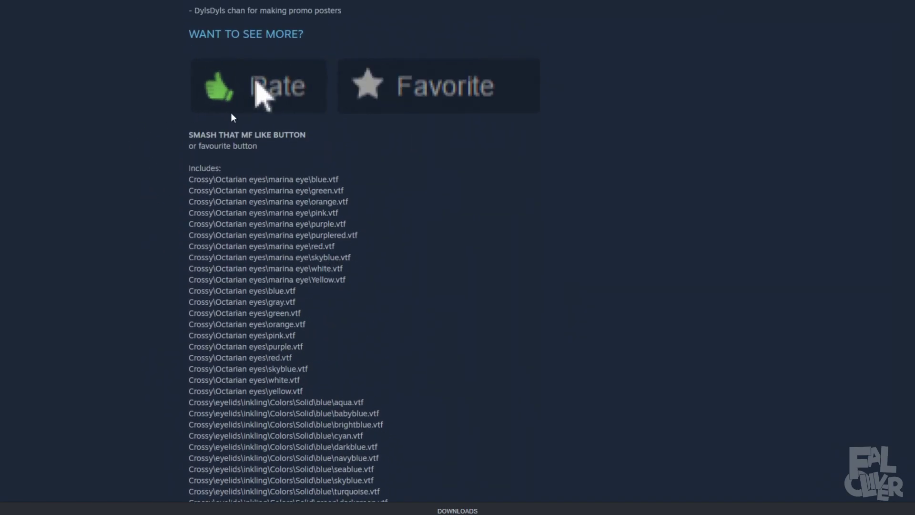
{"action": "scroll", "coordinate": [503, 270], "scroll_direction": "down", "scroll_amount": 7}
{"action": "left_click_drag", "start_coordinate": [333, 498], "coordinate": [313, 257]}
{"action": "left_click", "coordinate": [366, 260]}
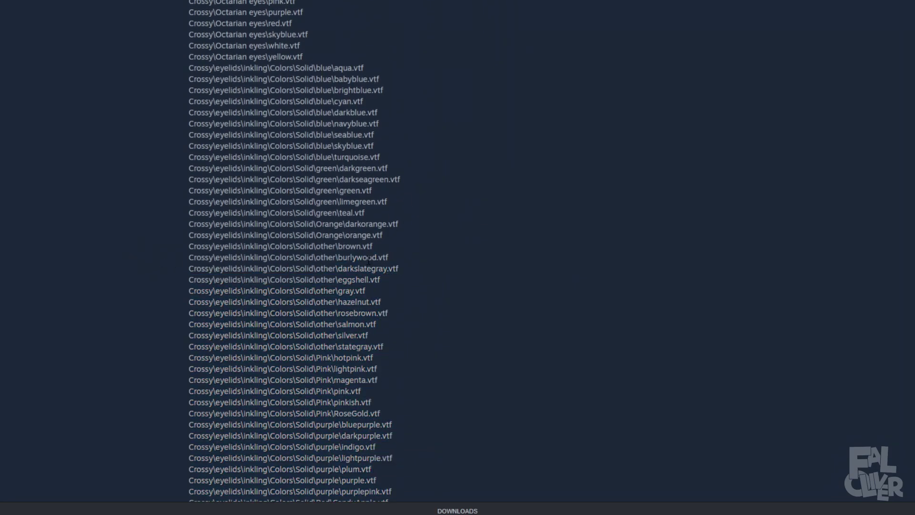
{"action": "left_click_drag", "start_coordinate": [391, 257], "coordinate": [209, 258]}
{"action": "left_click", "coordinate": [540, 321]}
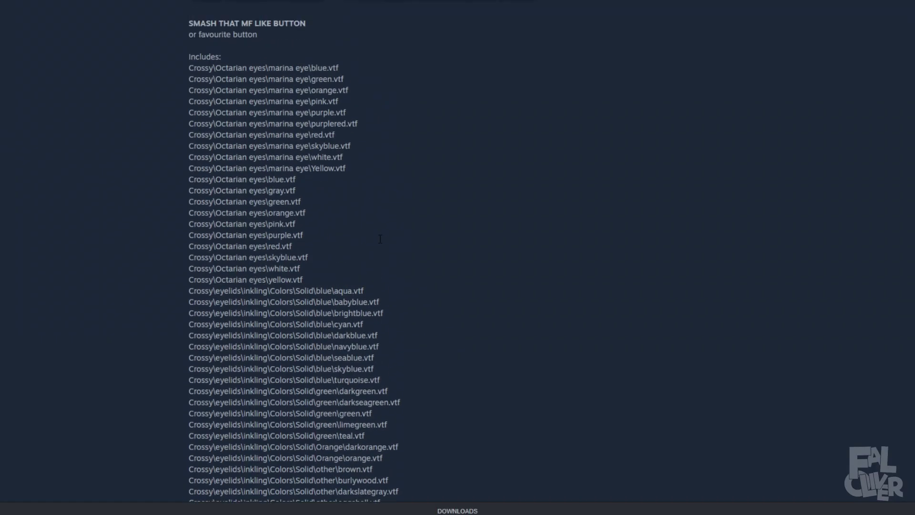
{"action": "scroll", "coordinate": [365, 237], "scroll_direction": "up", "scroll_amount": 1}
{"action": "scroll", "coordinate": [364, 238], "scroll_direction": "up", "scroll_amount": 2}
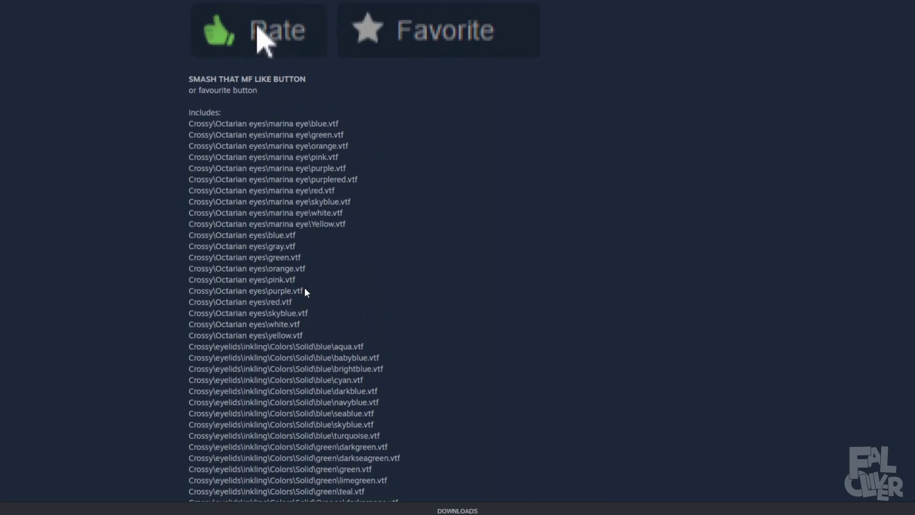
{"action": "left_click_drag", "start_coordinate": [308, 290], "coordinate": [189, 292]}
{"action": "key", "text": "ctrl+c"}
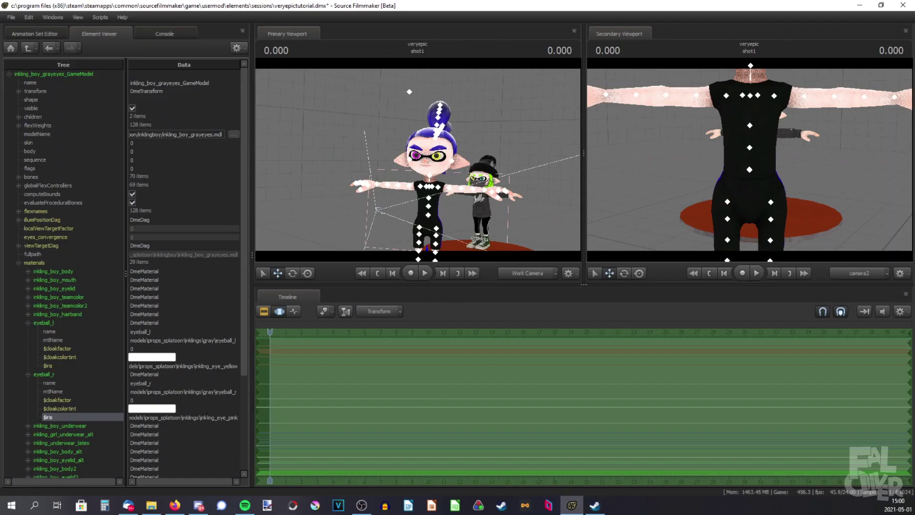
Step: Paste the purple.vtf path into eyeball_r's $iris and move the camera closer
{"action": "double_click", "coordinate": [205, 417]}
{"action": "key", "text": "ctrl+v"}
{"action": "left_click", "coordinate": [347, 225]}
{"action": "left_click_drag", "start_coordinate": [347, 225], "coordinate": [352, 224]}
{"action": "scroll", "coordinate": [244, 158], "scroll_direction": "down", "scroll_amount": 2}
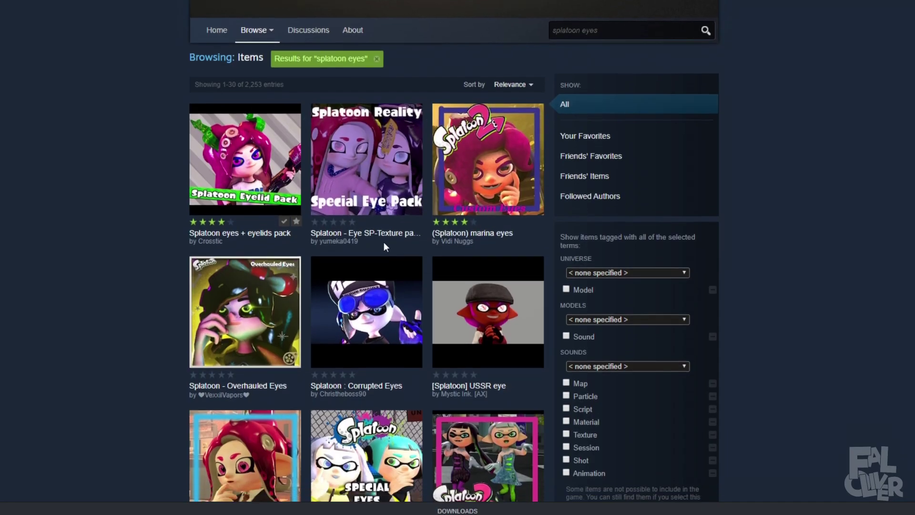
{"action": "scroll", "coordinate": [147, 221], "scroll_direction": "up", "scroll_amount": 2}
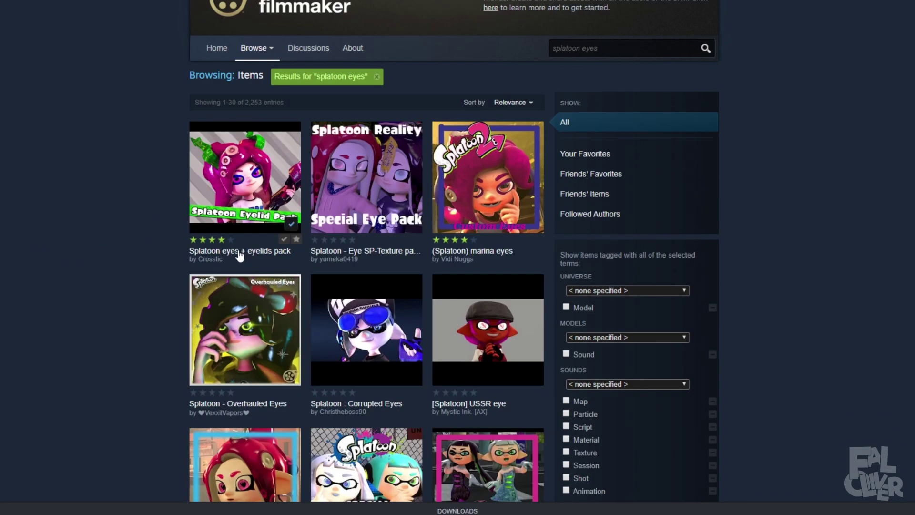
Step: Subscribe to the Splatoon - Overhauled Eyes pack and copy its defaulteye_gold.vtf path
{"action": "left_click", "coordinate": [237, 327]}
{"action": "scroll", "coordinate": [241, 310], "scroll_direction": "down", "scroll_amount": 2}
{"action": "left_click", "coordinate": [491, 353]}
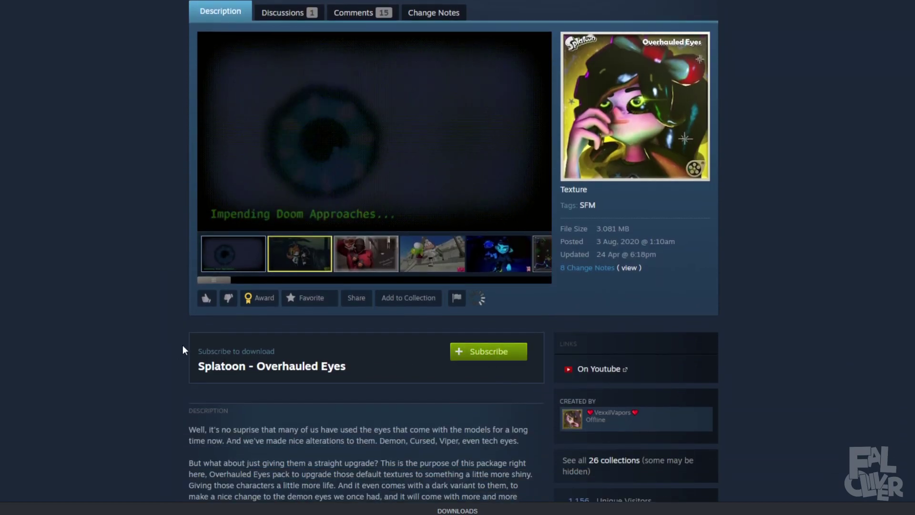
{"action": "scroll", "coordinate": [190, 343], "scroll_direction": "down", "scroll_amount": 8}
{"action": "scroll", "coordinate": [432, 317], "scroll_direction": "down", "scroll_amount": 2}
{"action": "left_click_drag", "start_coordinate": [364, 348], "coordinate": [189, 348]}
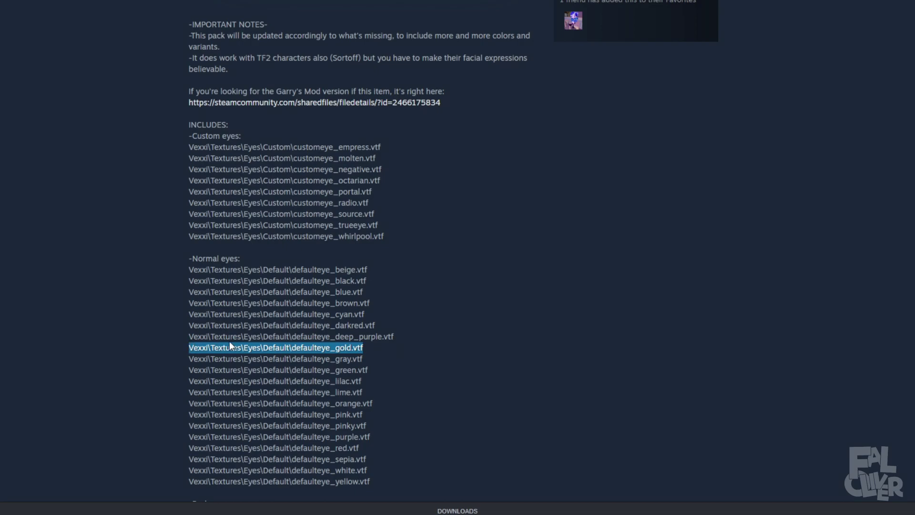
Step: Bring the Workshop download queue window forward and confirm it
{"action": "left_click", "coordinate": [275, 346]}
{"action": "mouse_move", "coordinate": [599, 512]}
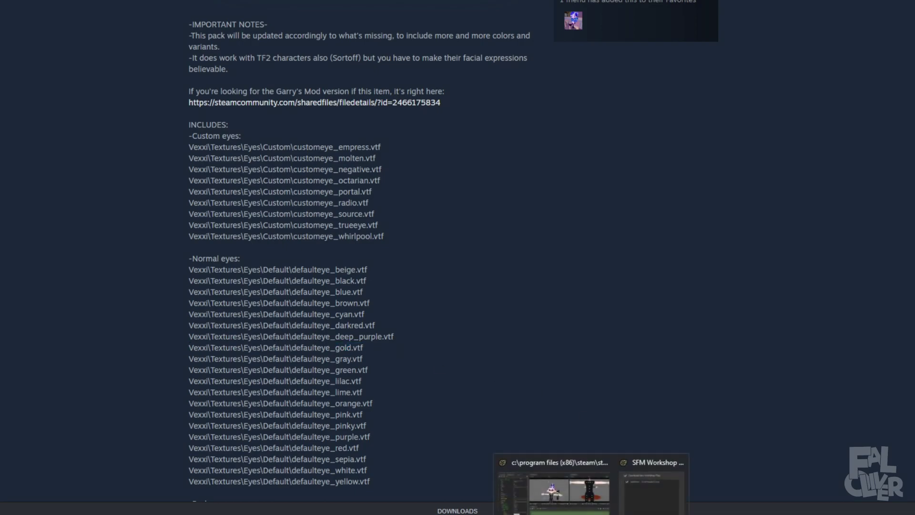
{"action": "left_click", "coordinate": [638, 491]}
{"action": "left_click", "coordinate": [476, 313]}
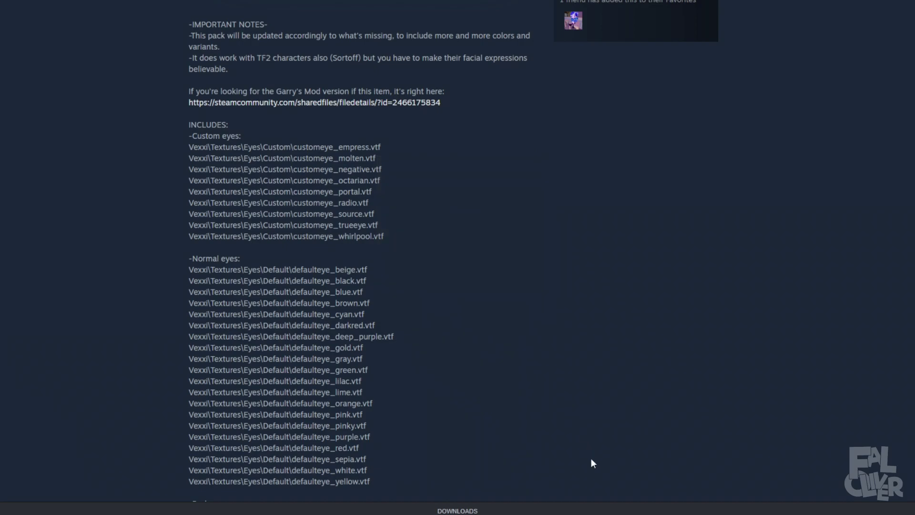
Step: Set eyeball_r's $iris to Vexxi\Textures\Eyes\Default\defaulteye_gold.vtf and turn the view toward the boy's face
{"action": "left_click", "coordinate": [457, 257]}
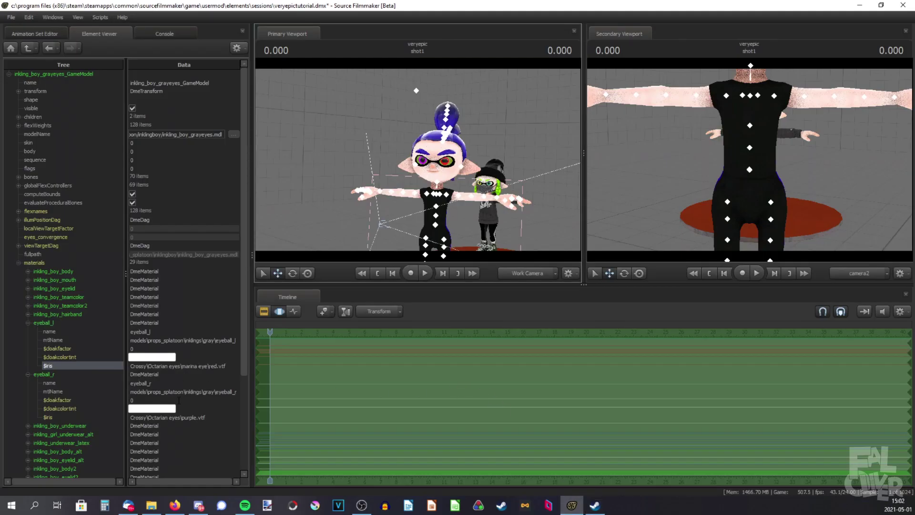
{"action": "double_click", "coordinate": [201, 417]}
{"action": "type", "text": "xxl\\Textures\\Eyes\\Default\\defaulteye_gold.vtf"}
{"action": "key", "text": "Return"}
{"action": "scroll", "coordinate": [418, 160], "scroll_direction": "up", "scroll_amount": 10}
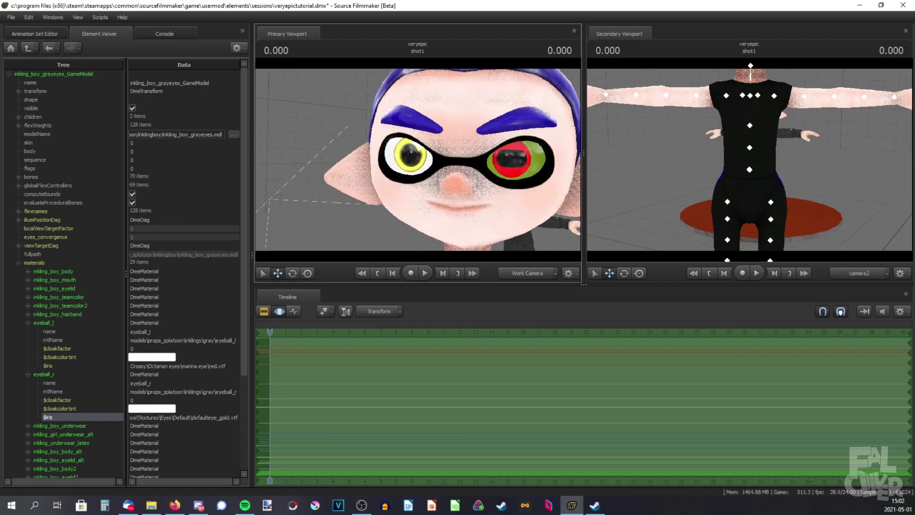
{"action": "left_click_drag", "start_coordinate": [418, 161], "coordinate": [388, 163]}
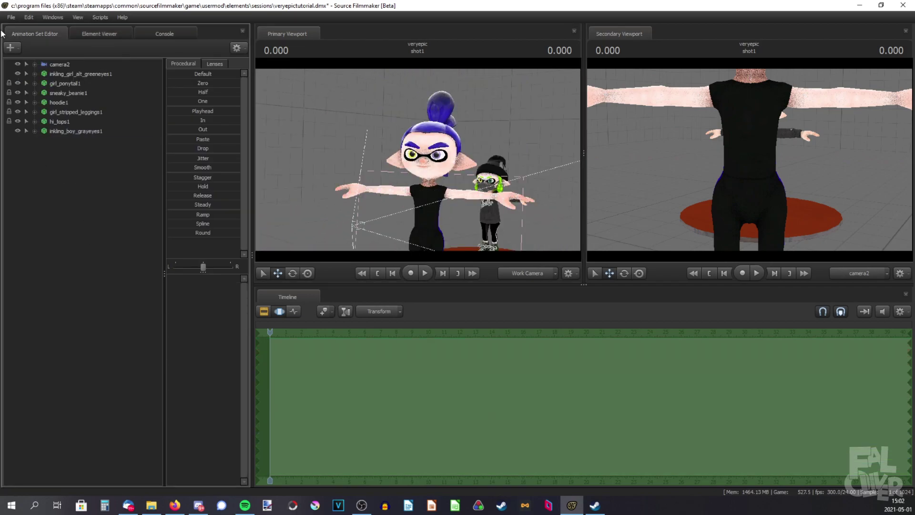
Step: Create a new animation set from kimono_marie.mdl, filtering the model list for 'marie'
{"action": "right_click", "coordinate": [77, 132]}
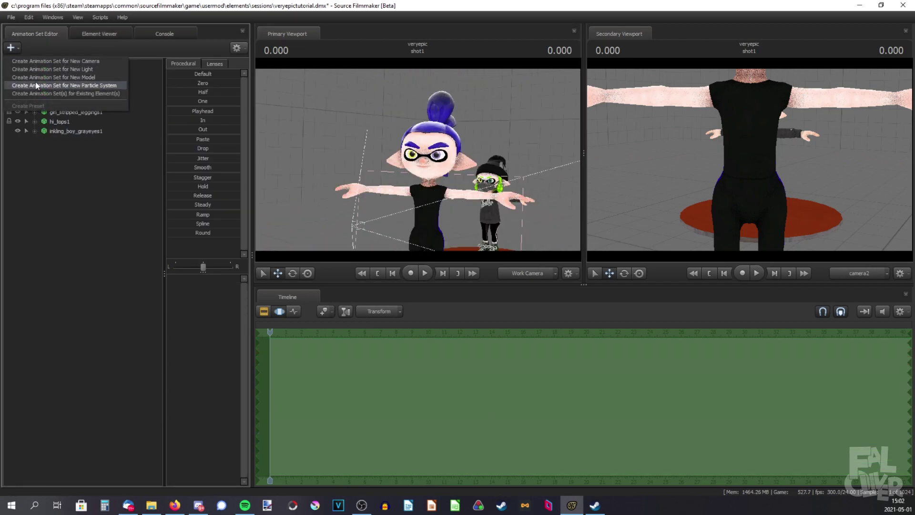
{"action": "left_click", "coordinate": [72, 88]}
{"action": "key", "text": "BackSpace"}
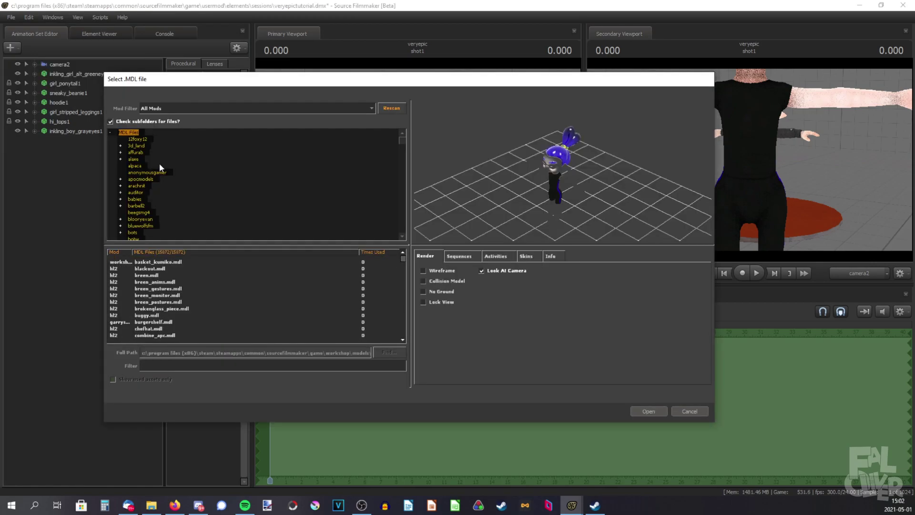
{"action": "type", "text": "marie"}
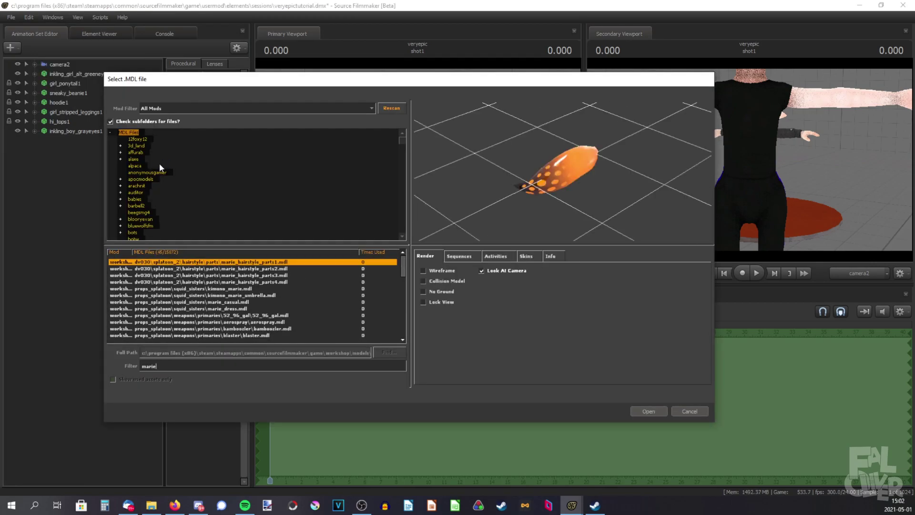
{"action": "key", "text": "Down"}
{"action": "key", "text": "Down"}
{"action": "key", "text": "Down"}
{"action": "key", "text": "Down"}
{"action": "key", "text": "Return"}
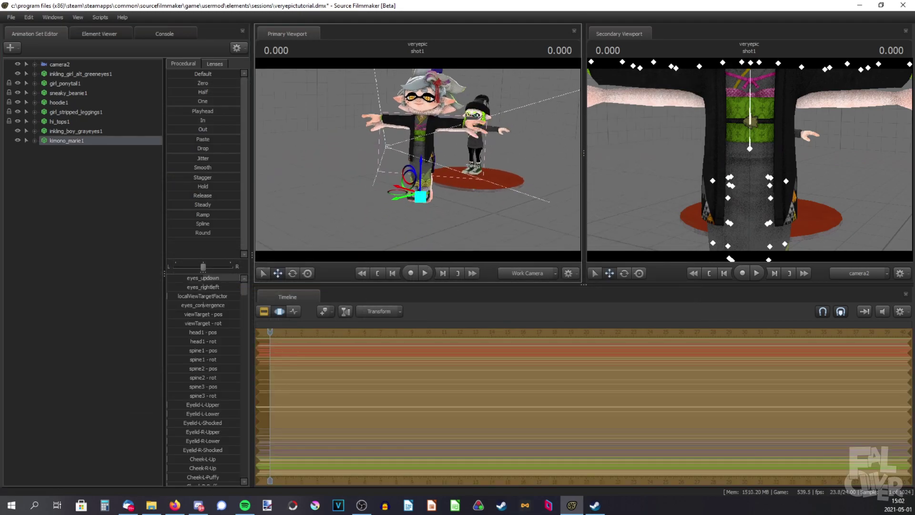
Step: Add override materials to kimono_marie1, show its model, and expand the squid_sisters_eye_l material
{"action": "right_click", "coordinate": [51, 139]}
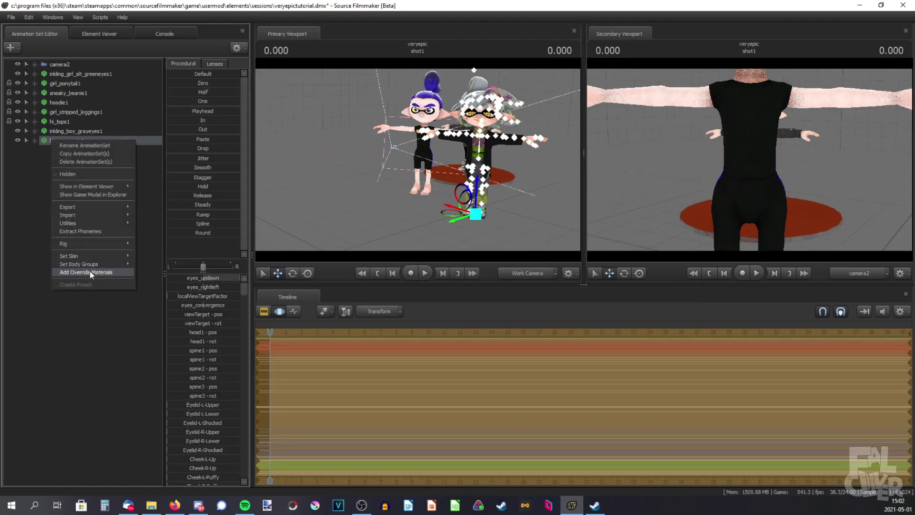
{"action": "left_click", "coordinate": [90, 271]}
{"action": "right_click", "coordinate": [78, 138]}
{"action": "mouse_move", "coordinate": [147, 188]}
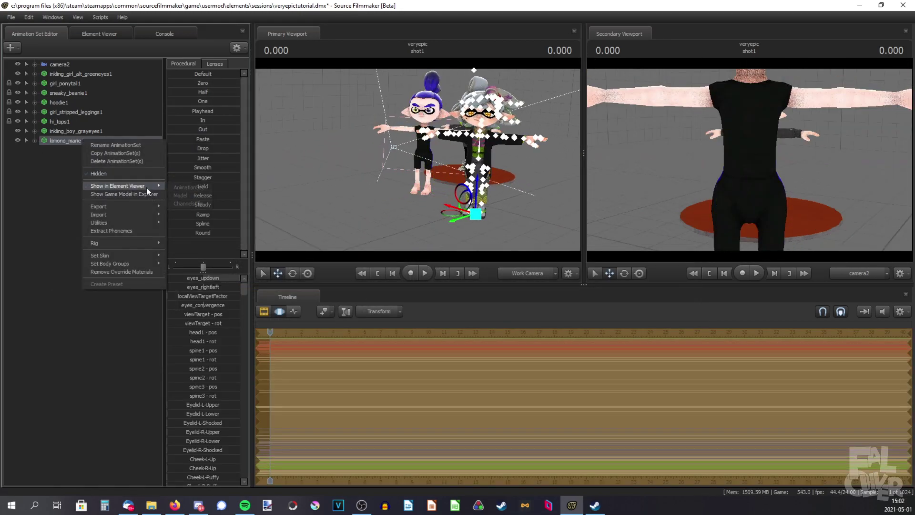
{"action": "left_click", "coordinate": [190, 193]}
{"action": "left_click", "coordinate": [18, 262]}
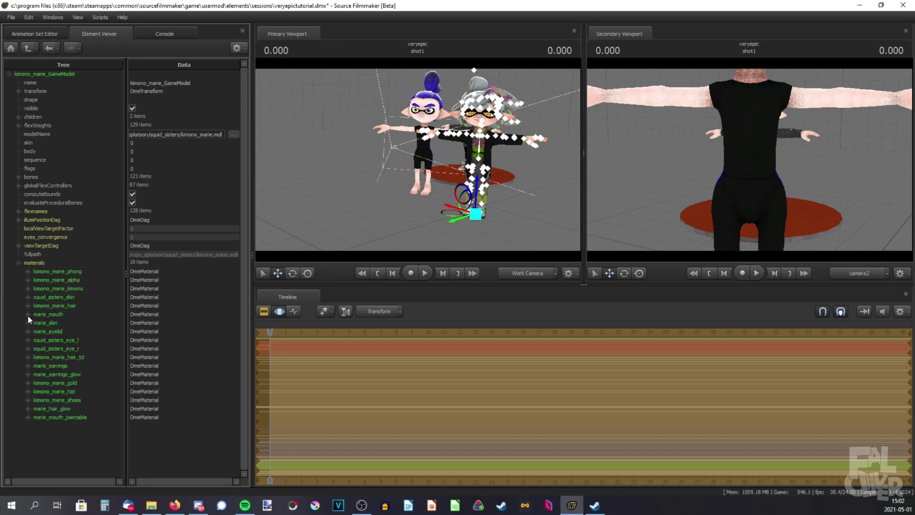
{"action": "left_click", "coordinate": [27, 340]}
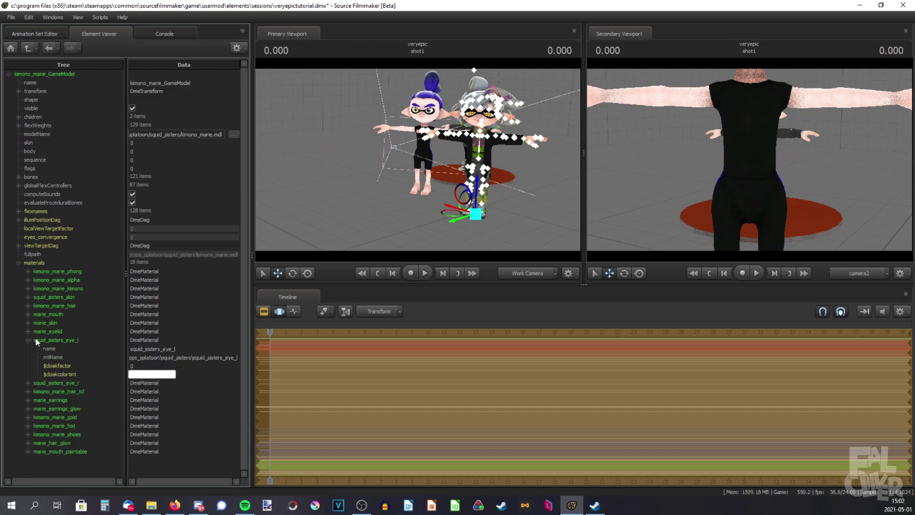
Step: Add a $iris string attribute to the squid_sisters_eye_l material
{"action": "right_click", "coordinate": [53, 339]}
{"action": "mouse_move", "coordinate": [110, 409]}
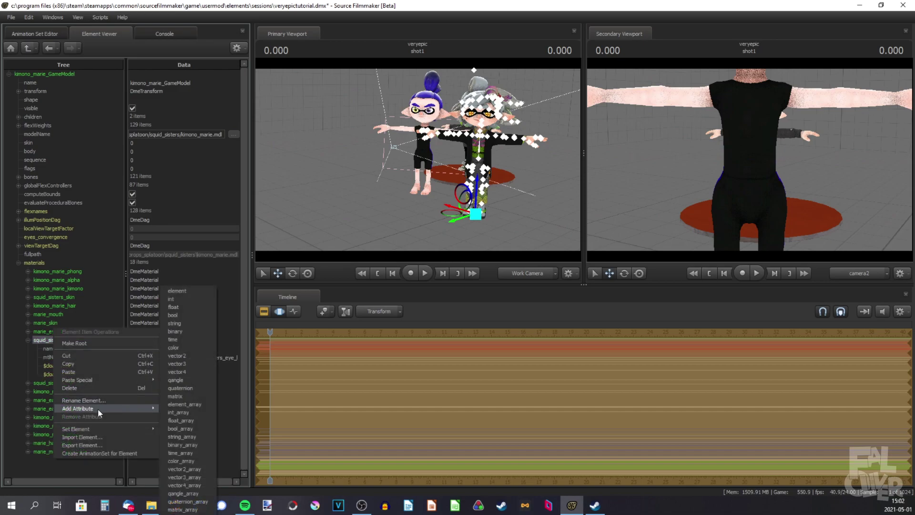
{"action": "left_click", "coordinate": [175, 323]}
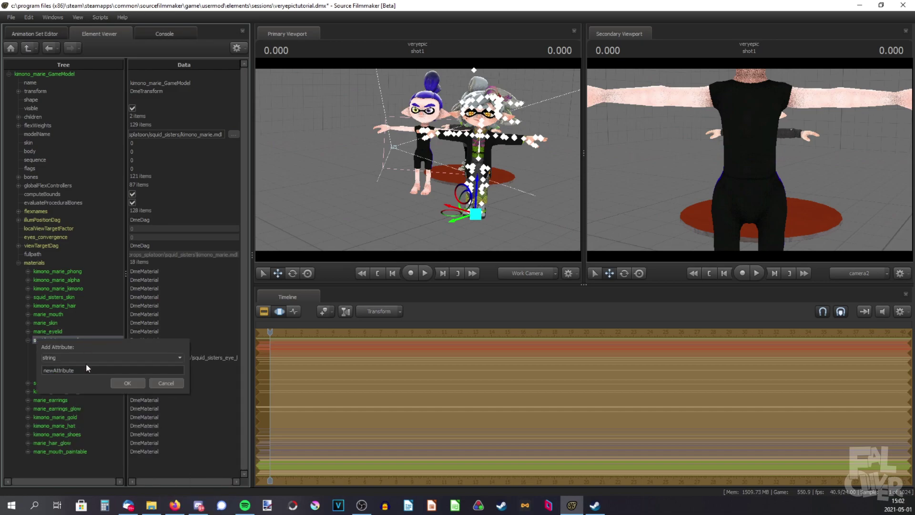
{"action": "type", "text": "$iris"}
{"action": "key", "text": "Return"}
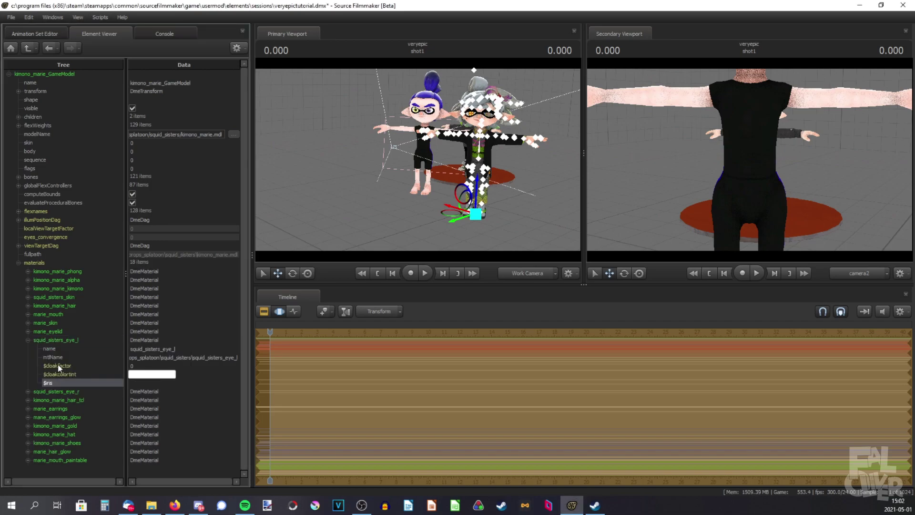
Step: Add $iris to squid_sisters_eye_r and paste the workshop eye texture path into it
{"action": "right_click", "coordinate": [28, 390]}
{"action": "mouse_move", "coordinate": [118, 460]}
{"action": "left_click", "coordinate": [162, 323]}
{"action": "type", "text": "$iris"}
{"action": "key", "text": "Return"}
{"action": "double_click", "coordinate": [155, 432]}
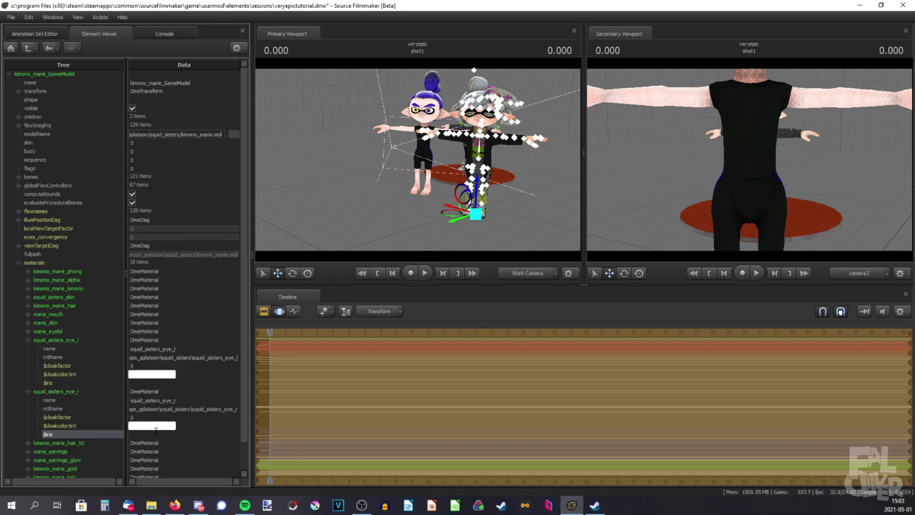
{"action": "type", "text": "exxi\\Textures\\Eyes\\Default\\defaulteye_lilac.vtf"}
{"action": "key", "text": "Return"}
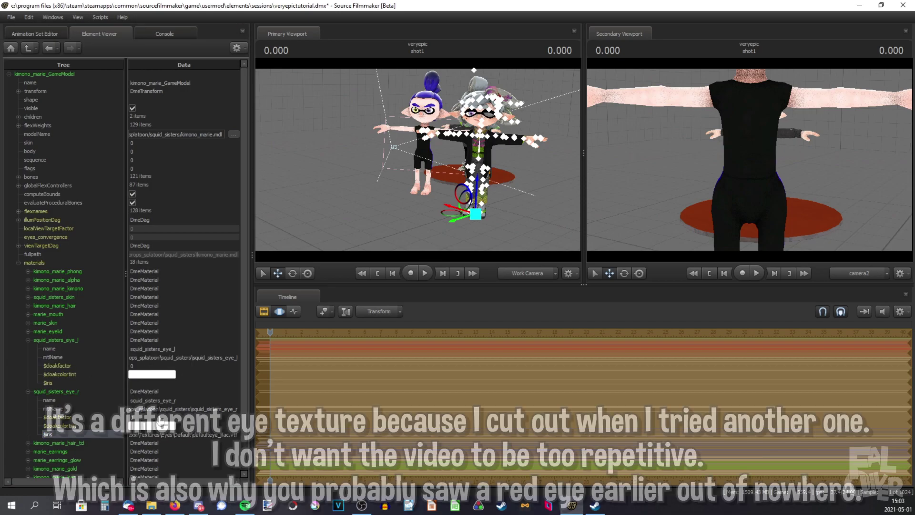